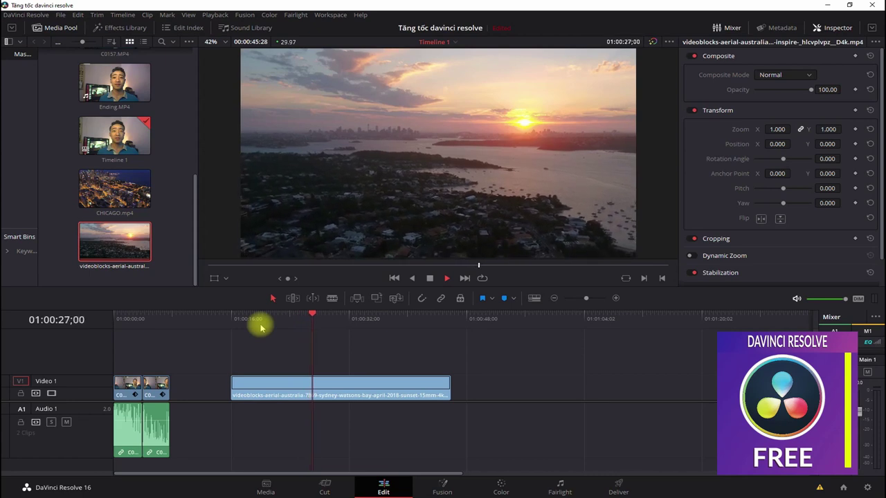
Retime the Sydney sunset clip to 205% by shortening it, then preview it from its start.
{"action": "key", "text": "space"}
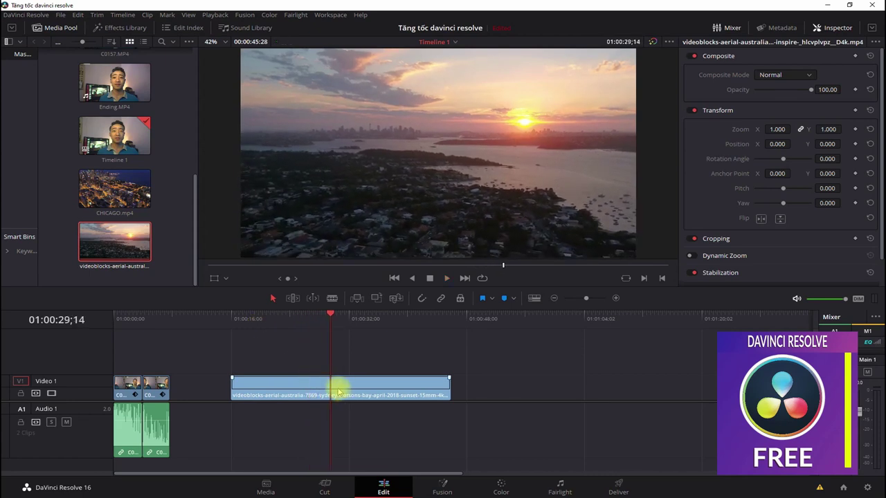
{"action": "left_click", "coordinate": [336, 387]}
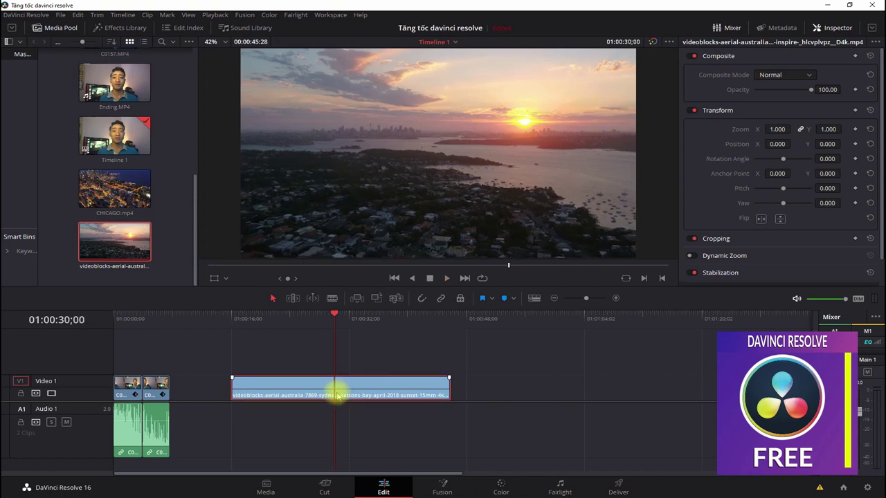
{"action": "key", "text": "ctrl+r"}
{"action": "left_click_drag", "start_coordinate": [447, 370], "coordinate": [337, 370]}
{"action": "left_click", "coordinate": [260, 320]}
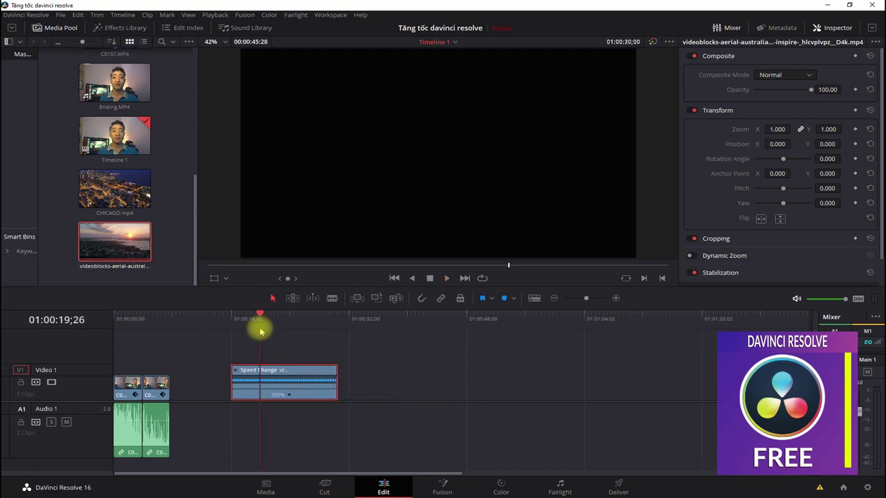
{"action": "left_click", "coordinate": [240, 321]}
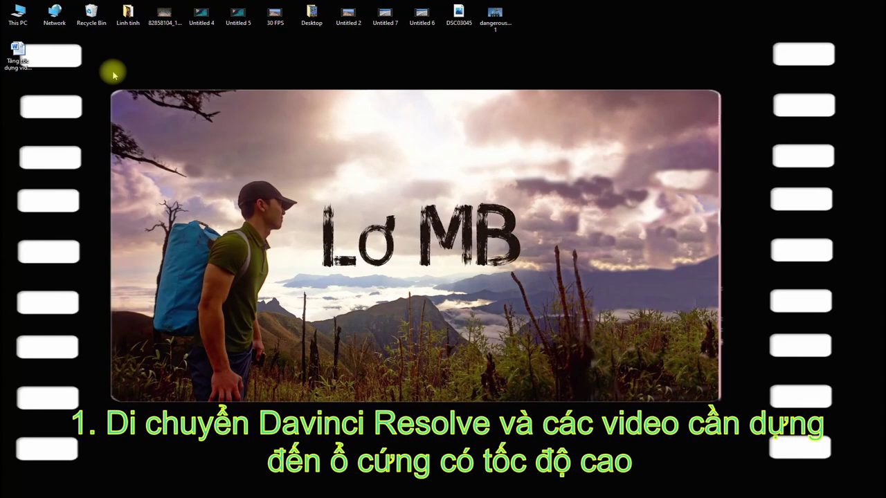
Open the C: drive from This PC, backing out of the Các phần mềm folder.
{"action": "double_click", "coordinate": [18, 14]}
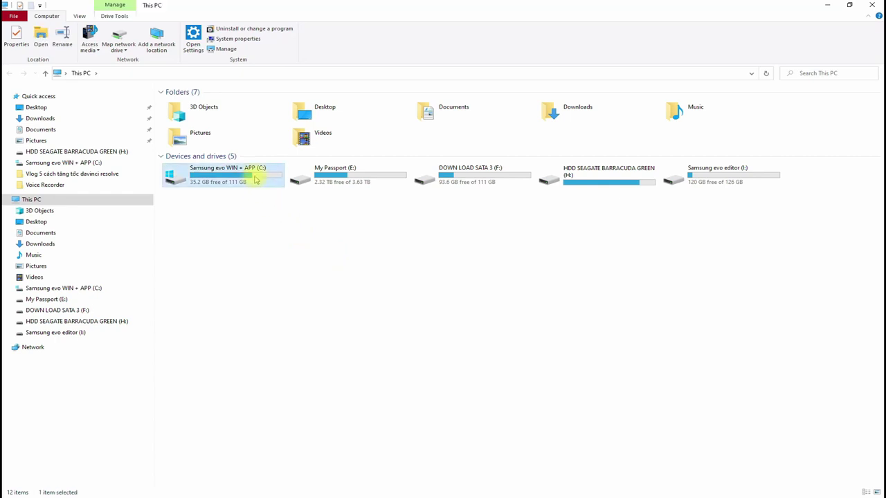
{"action": "double_click", "coordinate": [252, 177]}
{"action": "key", "text": "alt+Left"}
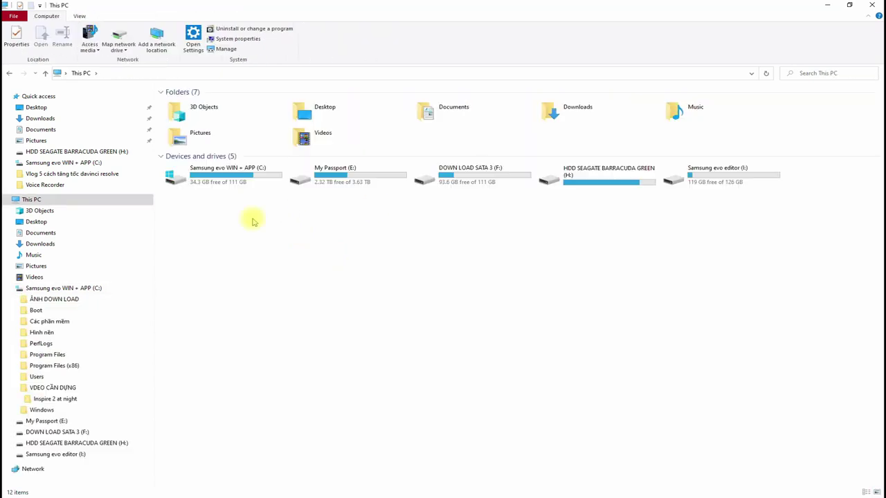
{"action": "double_click", "coordinate": [253, 178]}
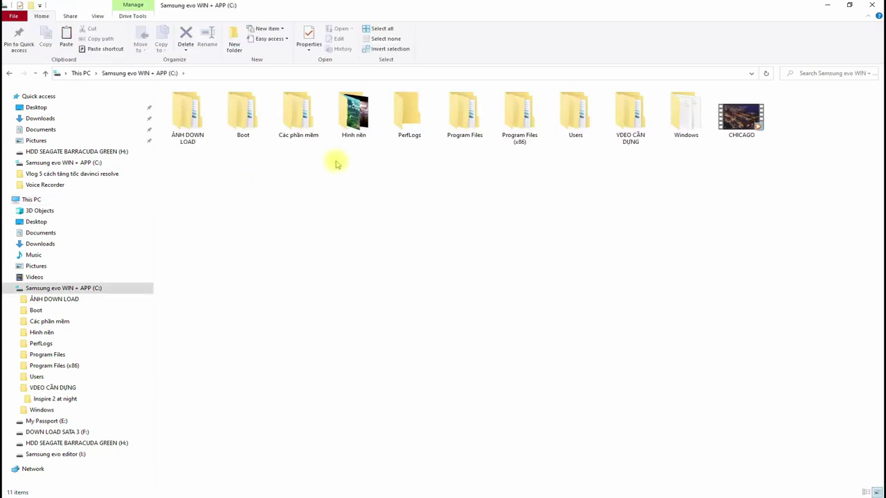
{"action": "double_click", "coordinate": [308, 116]}
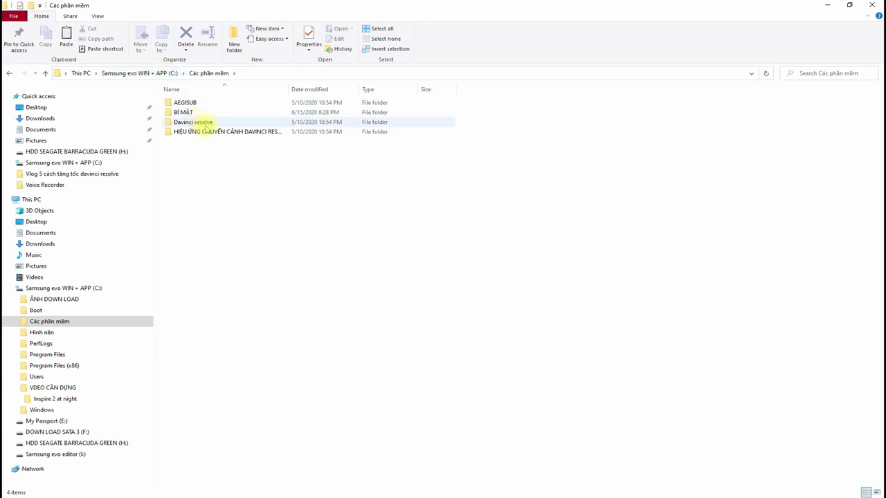
{"action": "left_click", "coordinate": [44, 74]}
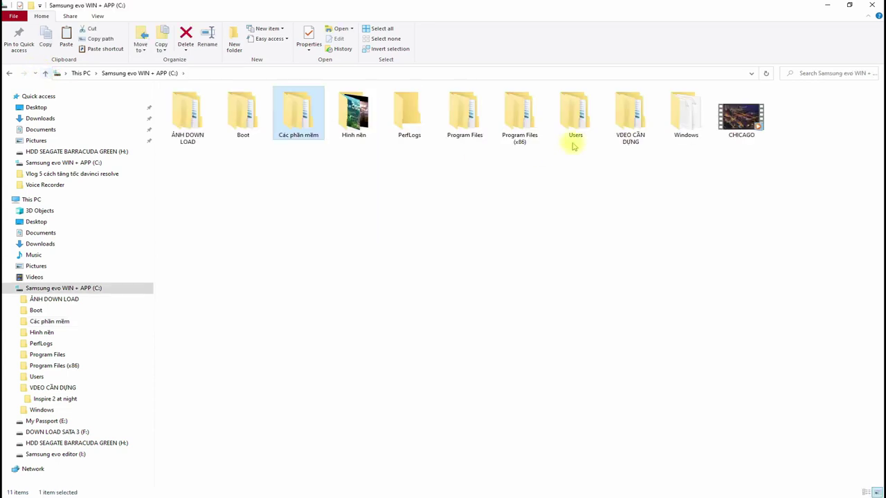
{"action": "left_click", "coordinate": [95, 287]}
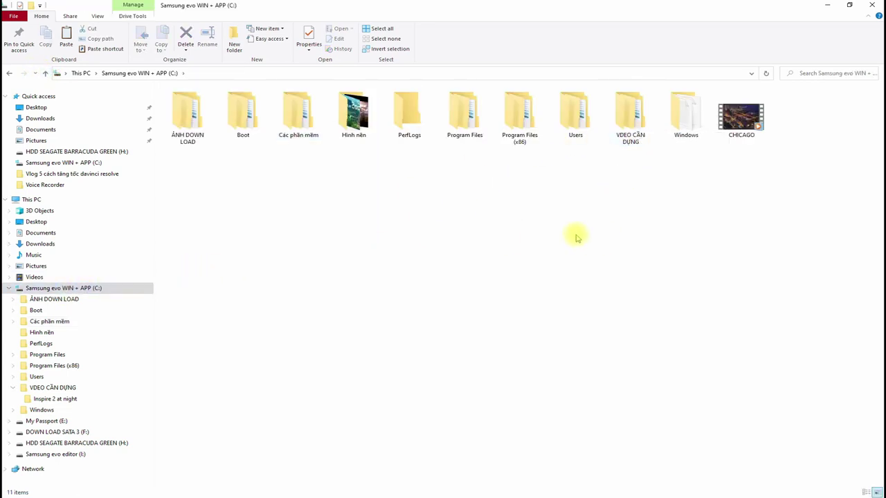
Open VDEO CĂN DỰNG > Inspire 2 at night and play the Sydney video.
{"action": "double_click", "coordinate": [629, 114]}
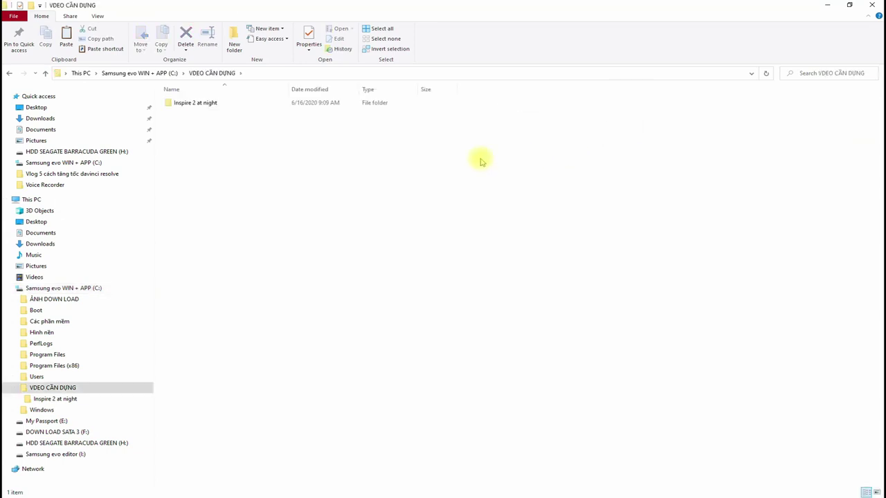
{"action": "double_click", "coordinate": [307, 103]}
{"action": "left_click_drag", "start_coordinate": [593, 274], "coordinate": [207, 94]}
{"action": "left_click", "coordinate": [454, 294]}
{"action": "left_click_drag", "start_coordinate": [580, 253], "coordinate": [175, 123]}
{"action": "left_click", "coordinate": [300, 146]}
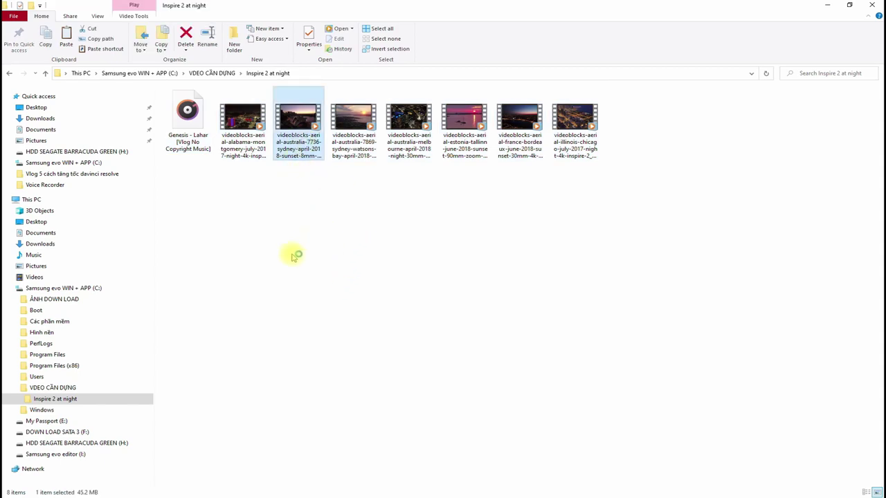
{"action": "key", "text": "Return"}
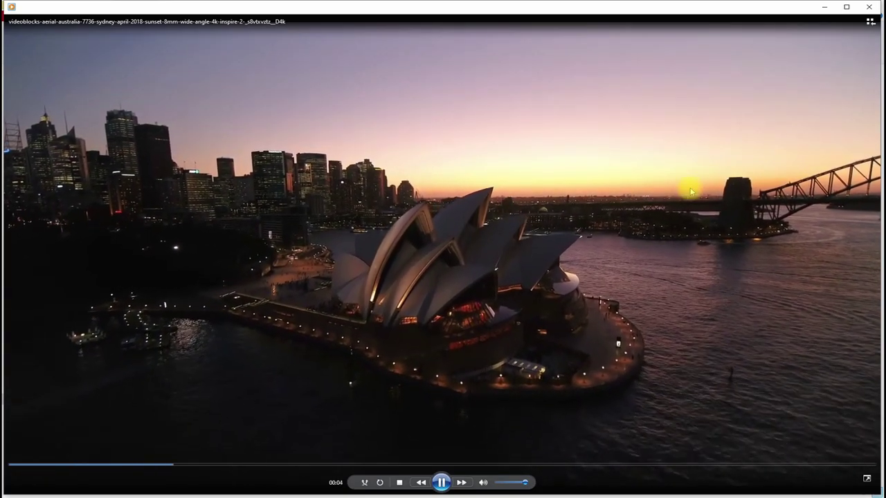
Close the media player after watching the Sydney Opera House sunset clip.
{"action": "left_click", "coordinate": [868, 6]}
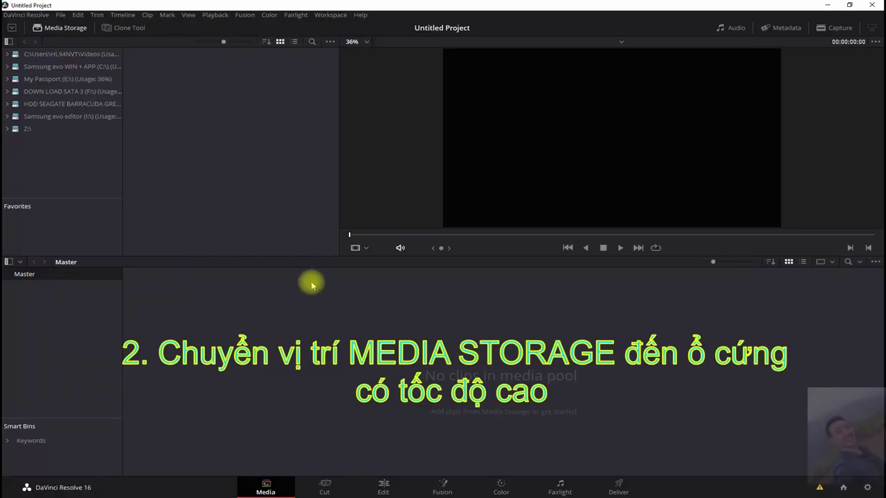
Open Preferences from the DaVinci Resolve menu and start adding a Media Storage location.
{"action": "left_click", "coordinate": [40, 15]}
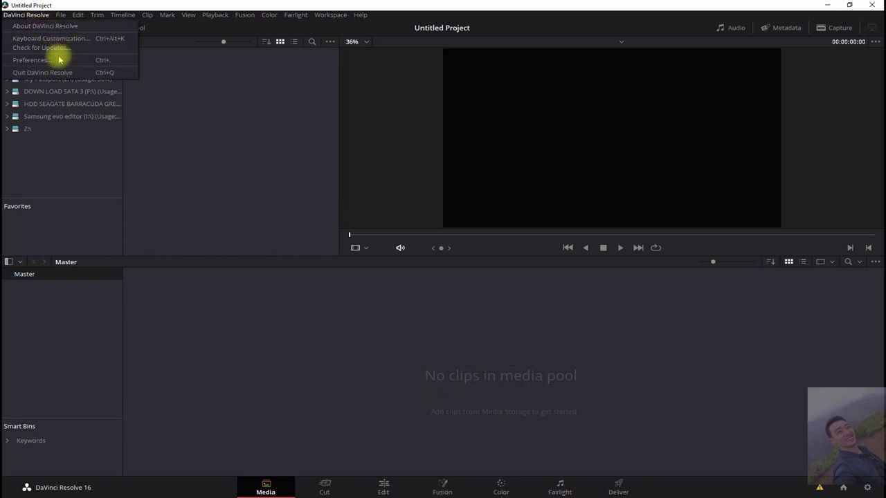
{"action": "left_click", "coordinate": [31, 60]}
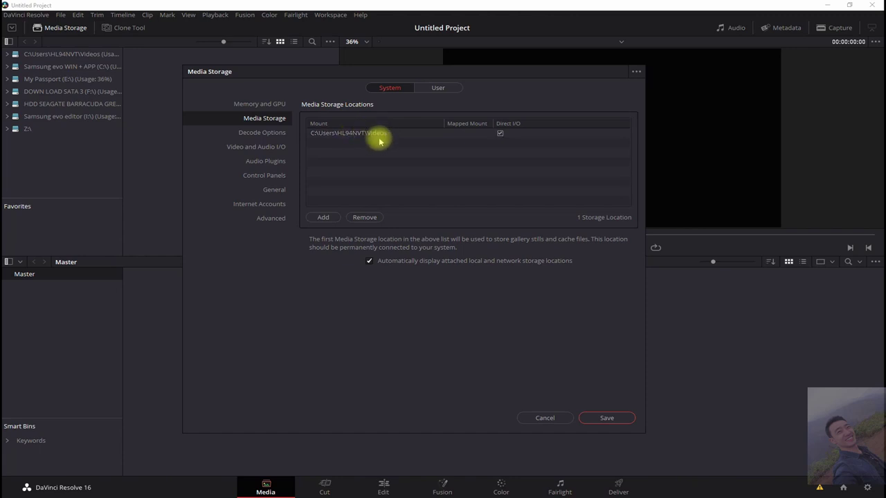
{"action": "left_click", "coordinate": [325, 217]}
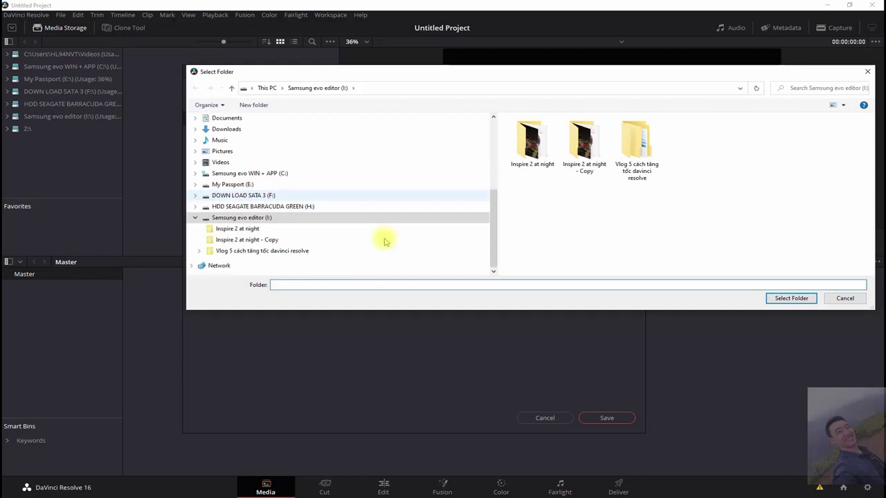
Add Samsung evo editor (I:) as a storage location and uncheck Direct I/O for C: Videos.
{"action": "left_click", "coordinate": [227, 218]}
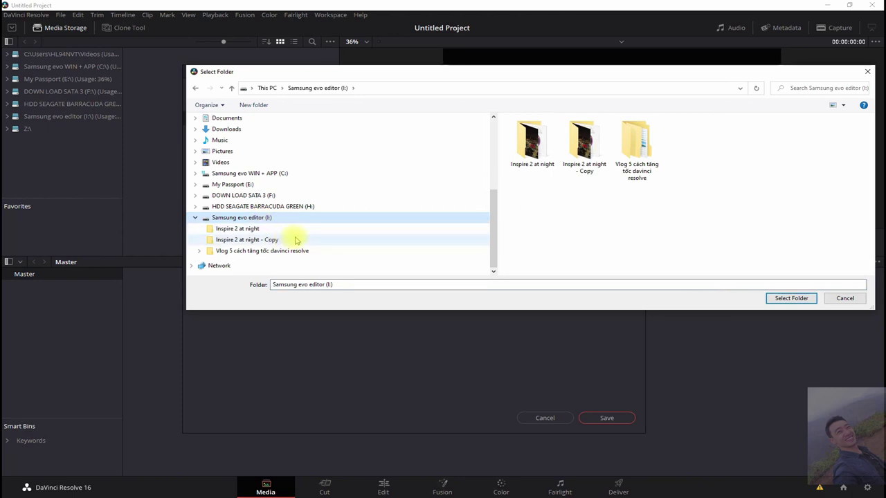
{"action": "left_click", "coordinate": [791, 299]}
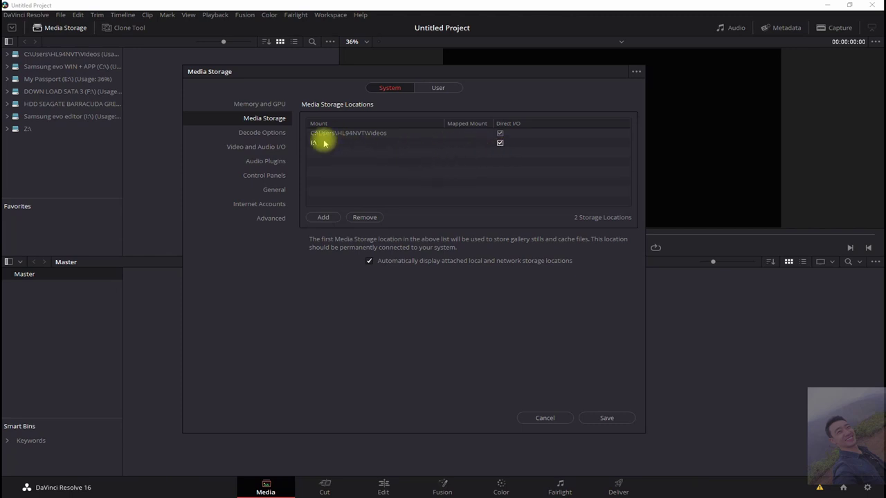
{"action": "left_click", "coordinate": [499, 133]}
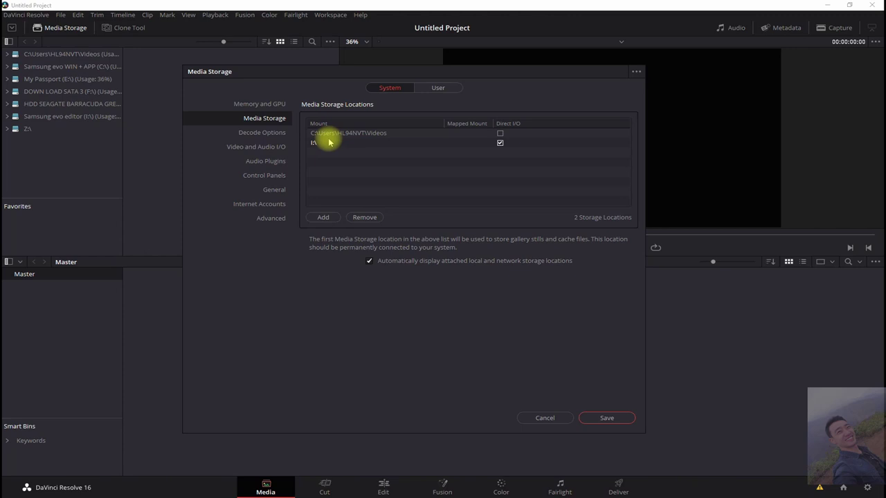
Save the Media Storage preferences with Direct I/O off for C: Videos.
{"action": "left_click", "coordinate": [613, 418]}
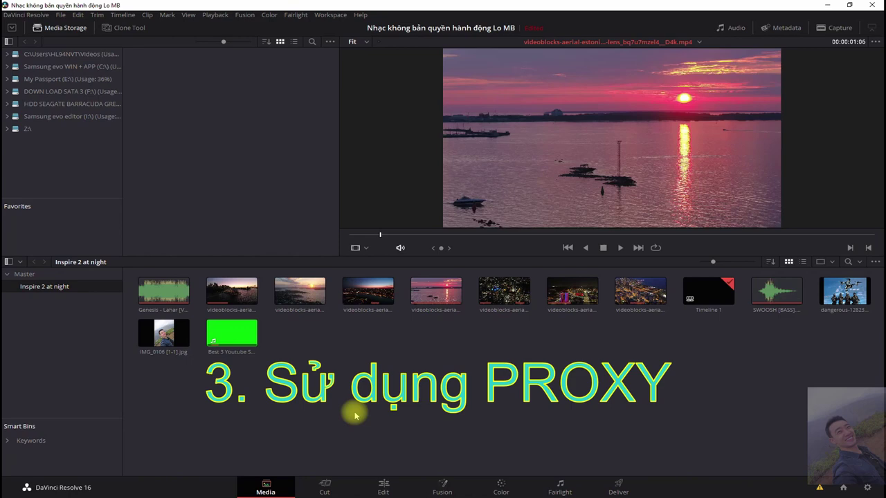
Scrub to the Alabama night clip, play it, and park the playhead at 01:00:10:29.
{"action": "left_click", "coordinate": [380, 485]}
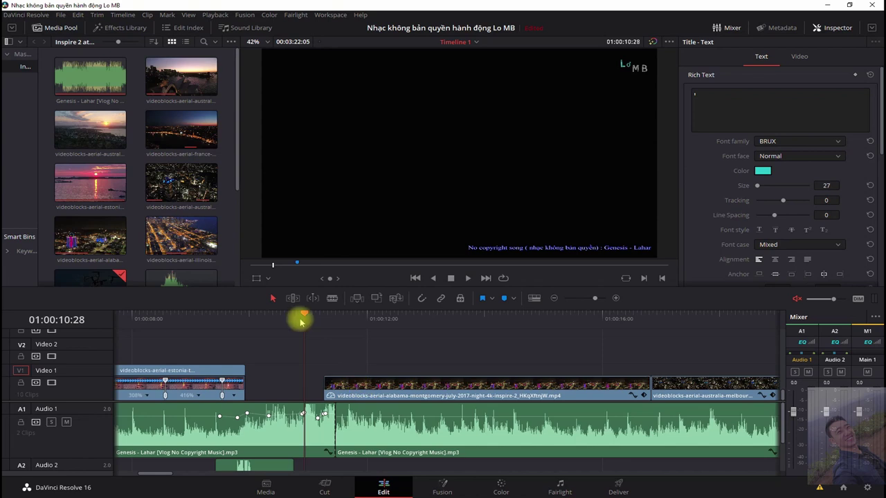
{"action": "left_click_drag", "start_coordinate": [302, 320], "coordinate": [477, 323]}
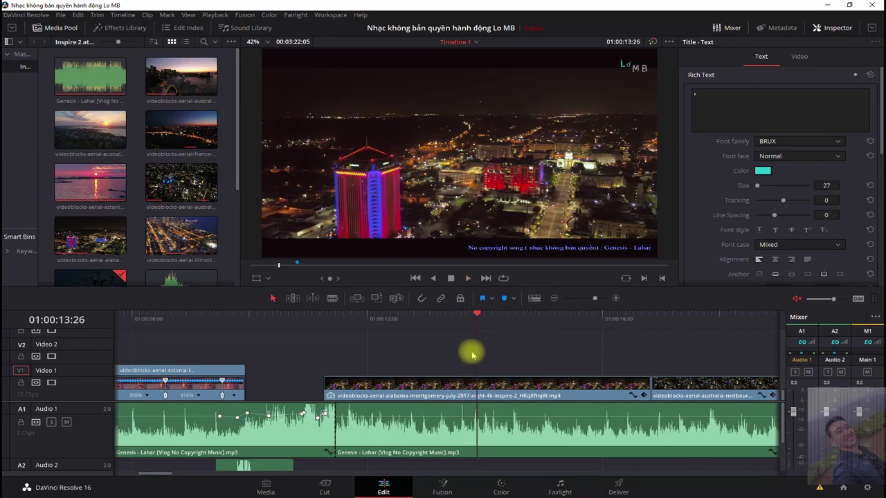
{"action": "left_click", "coordinate": [308, 320]}
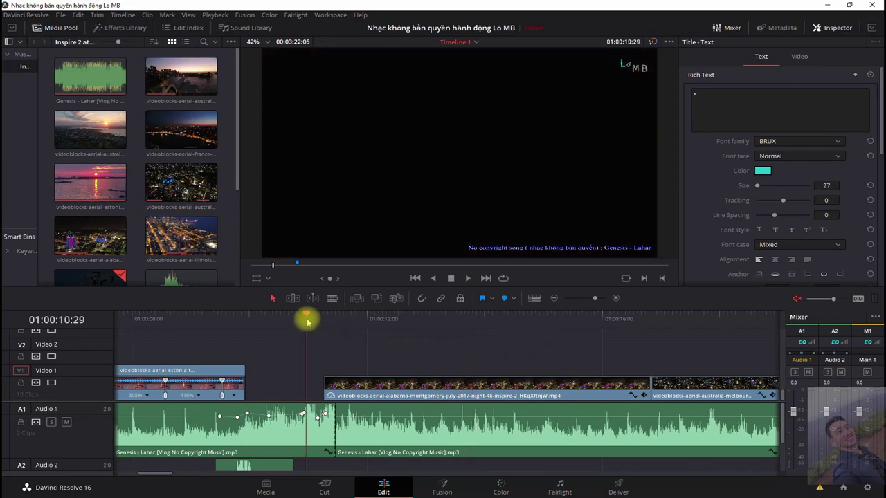
{"action": "key", "text": "space"}
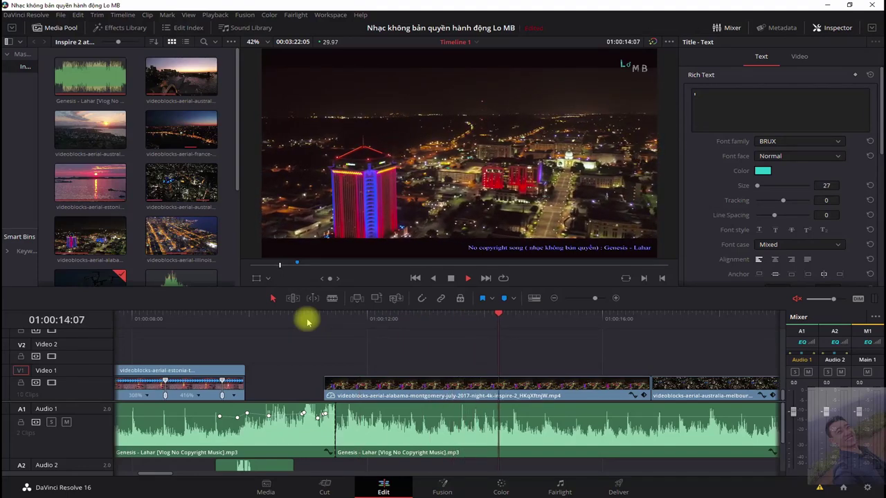
{"action": "left_click", "coordinate": [307, 319]}
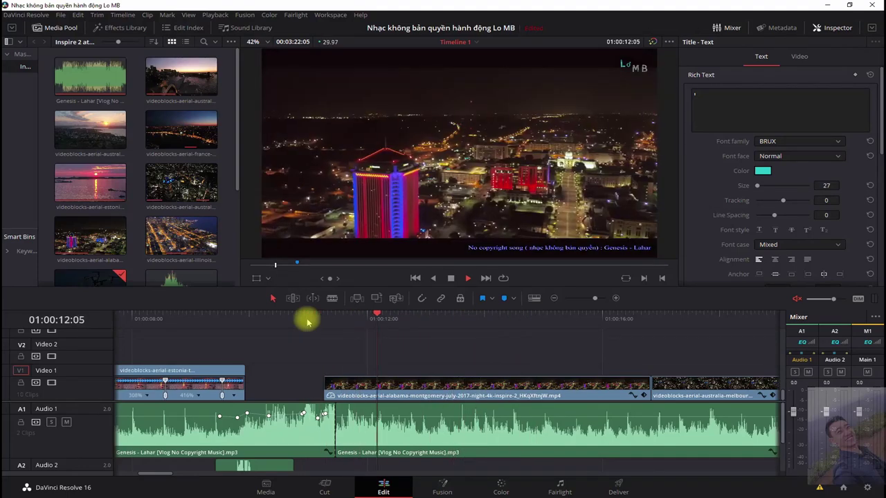
{"action": "key", "text": "space"}
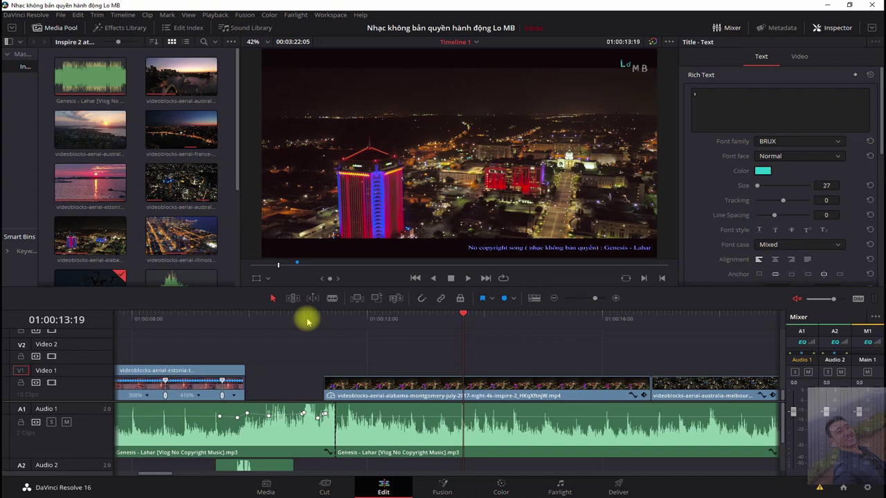
{"action": "left_click", "coordinate": [307, 319]}
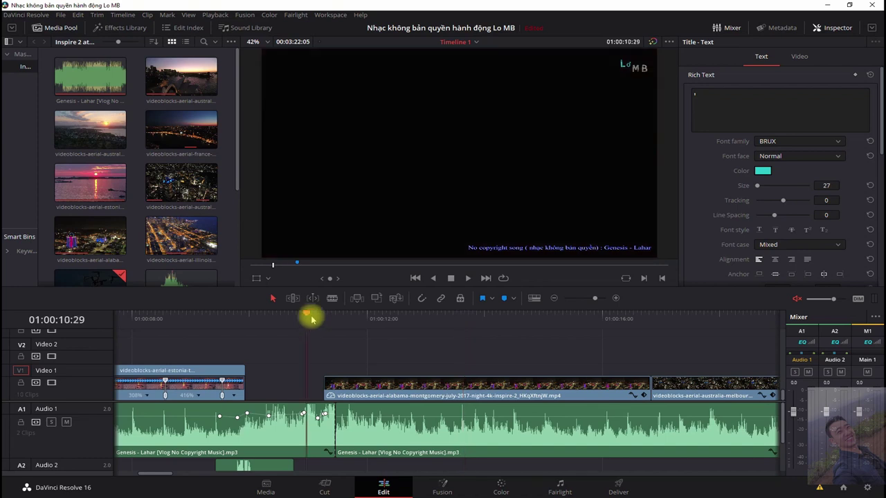
Set Proxy Mode to Half Resolution and replay the Alabama clip to test smoothness.
{"action": "left_click", "coordinate": [215, 14]}
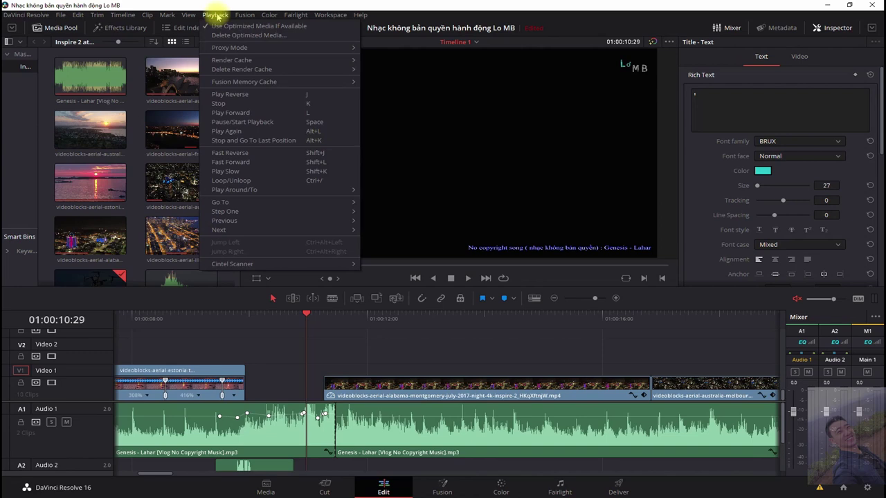
{"action": "mouse_move", "coordinate": [229, 48]}
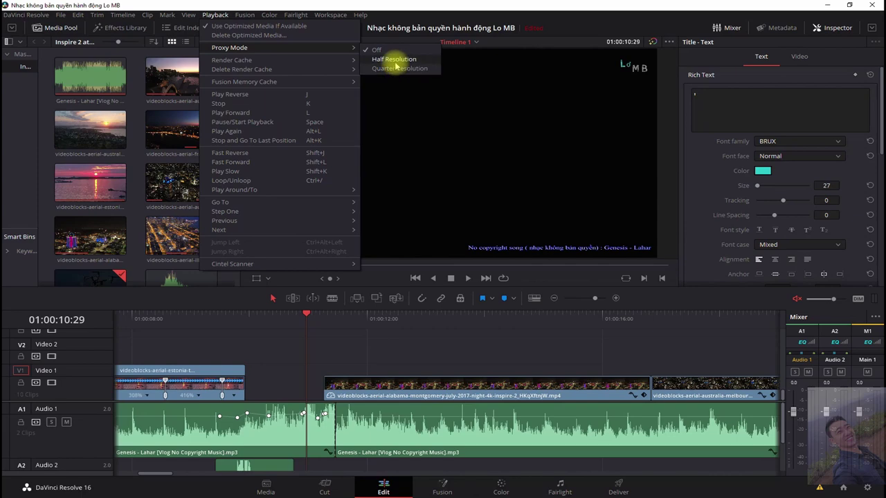
{"action": "left_click", "coordinate": [395, 61]}
{"action": "key", "text": "space"}
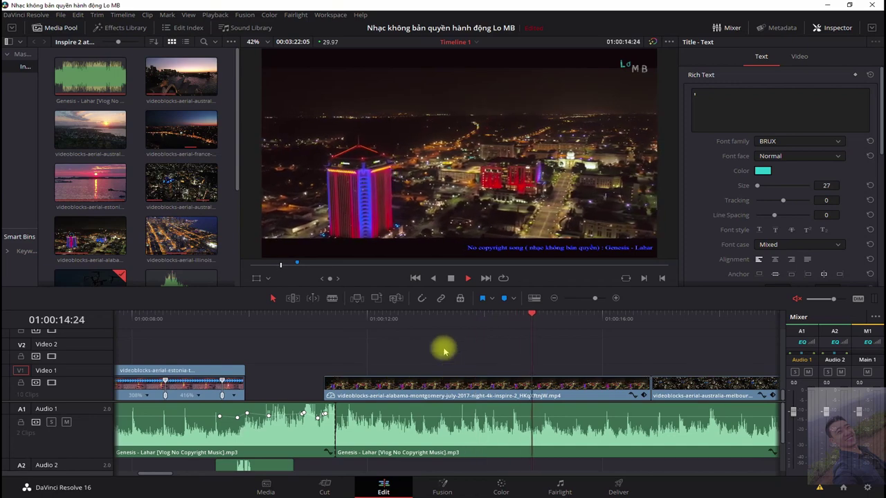
{"action": "left_click", "coordinate": [324, 321]}
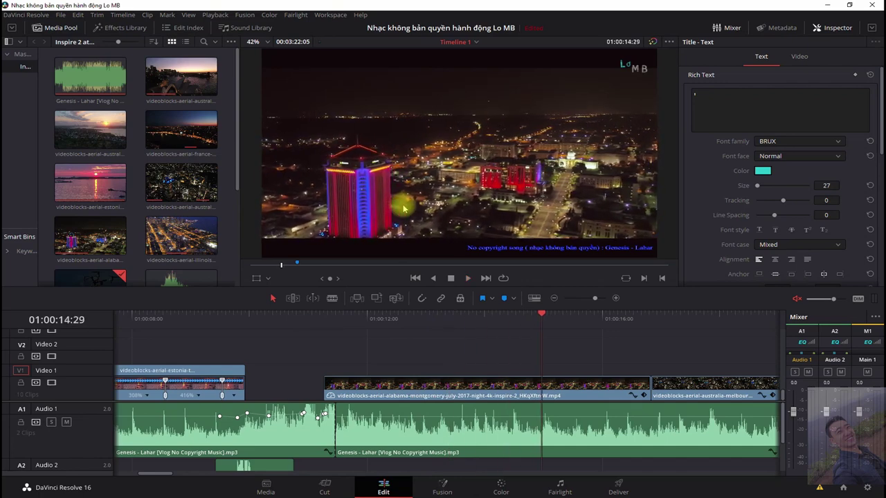
{"action": "left_click", "coordinate": [339, 320]}
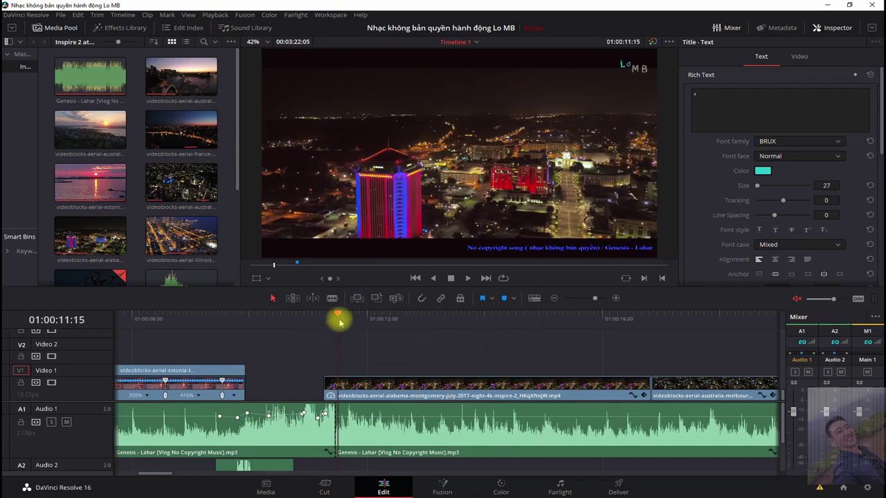
Turn Proxy Mode off to compare playback without proxies.
{"action": "left_click", "coordinate": [214, 14]}
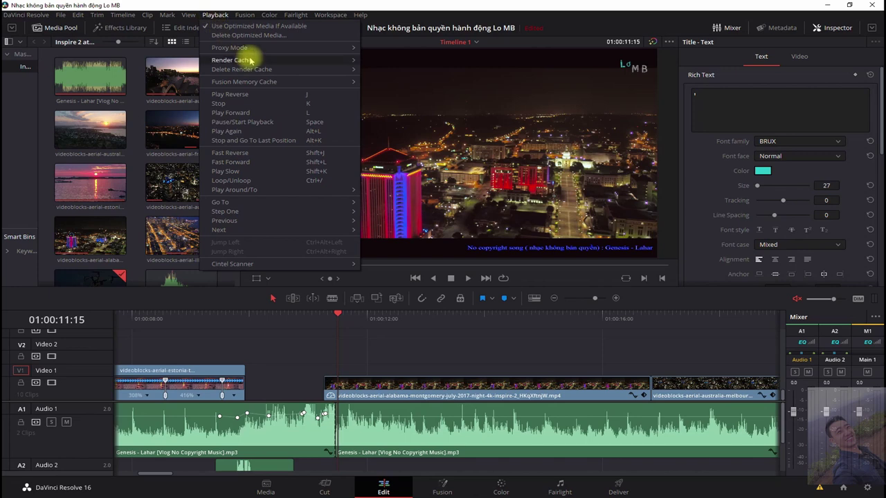
{"action": "mouse_move", "coordinate": [261, 48]}
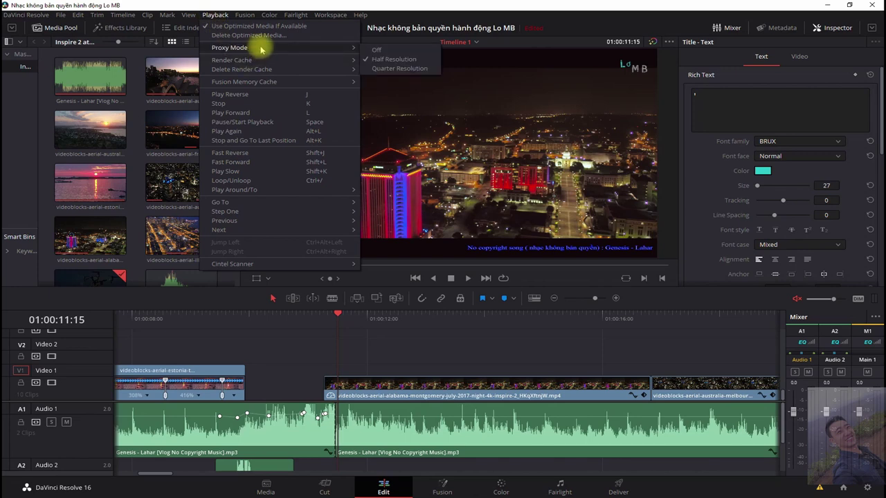
{"action": "left_click", "coordinate": [377, 68]}
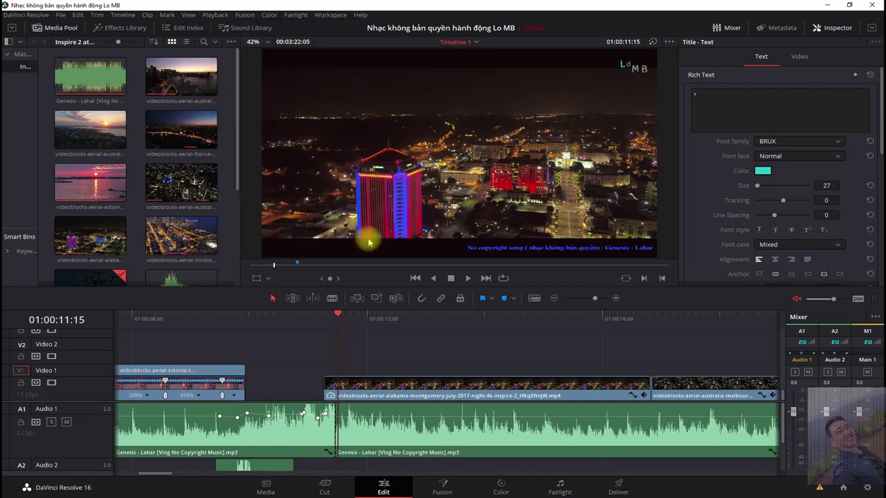
{"action": "scroll", "coordinate": [397, 187], "scroll_direction": "up", "scroll_amount": 2}
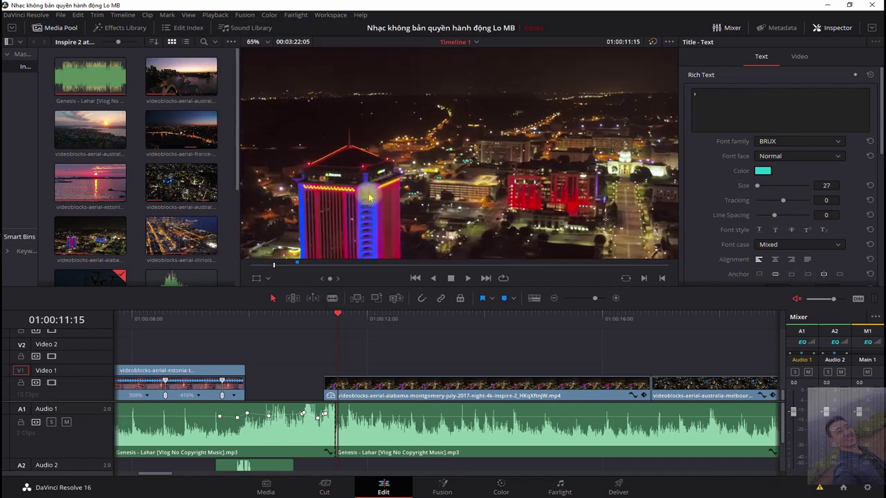
{"action": "scroll", "coordinate": [410, 194], "scroll_direction": "up", "scroll_amount": 2}
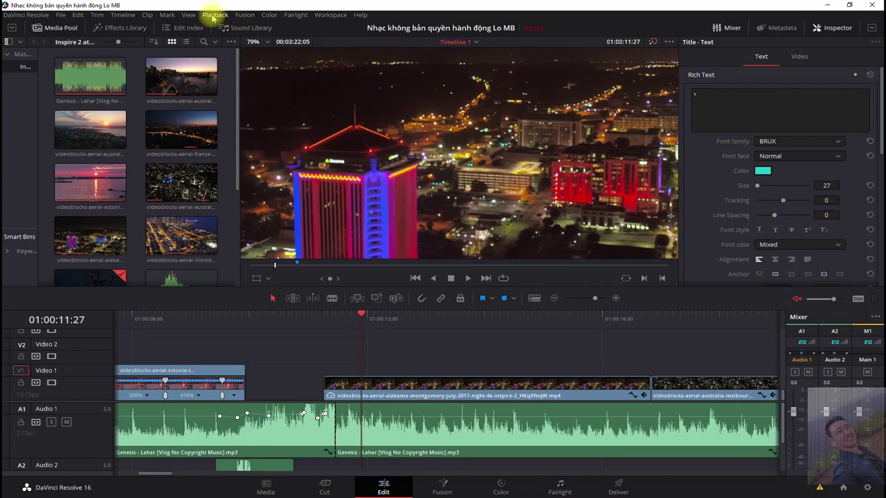
Switch Proxy Mode back to Half Resolution.
{"action": "left_click", "coordinate": [215, 15]}
{"action": "left_click", "coordinate": [372, 53]}
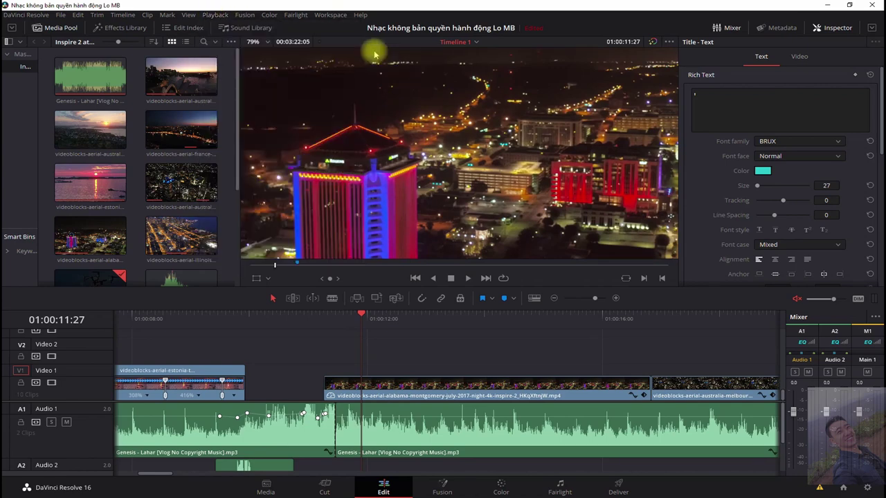
{"action": "scroll", "coordinate": [373, 194], "scroll_direction": "up", "scroll_amount": 3}
{"action": "scroll", "coordinate": [467, 167], "scroll_direction": "up", "scroll_amount": 3}
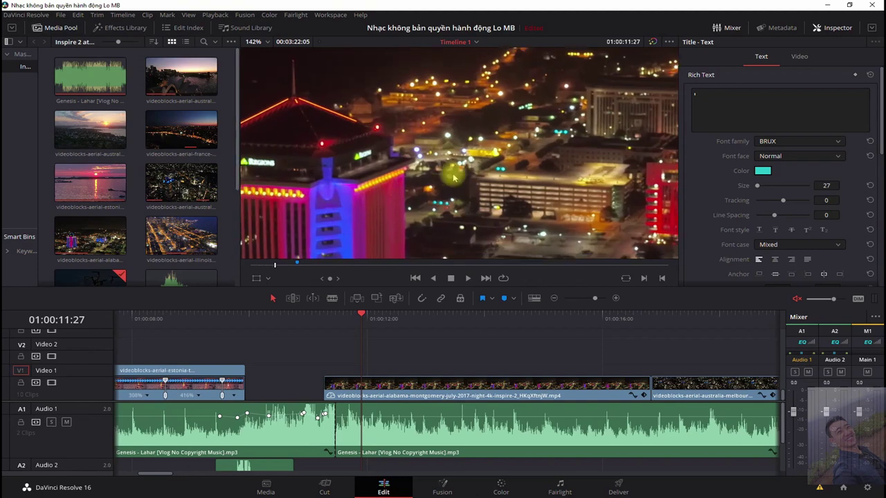
{"action": "scroll", "coordinate": [467, 166], "scroll_direction": "up", "scroll_amount": 1}
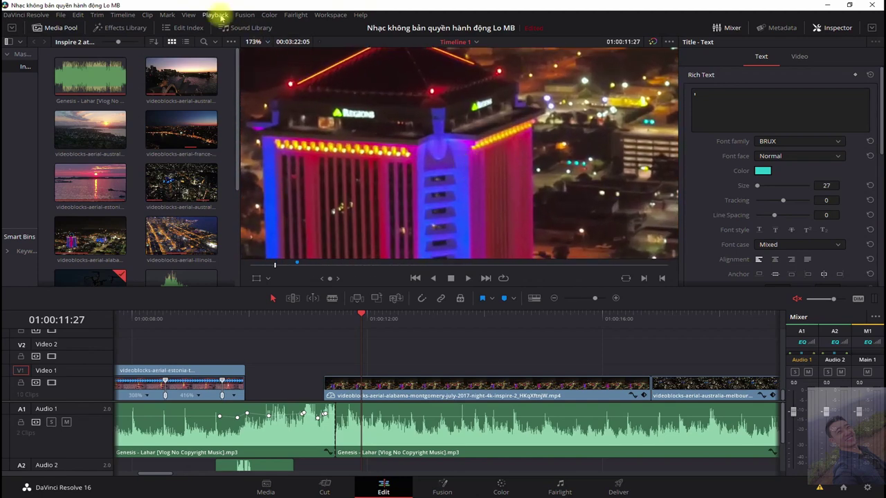
{"action": "left_click", "coordinate": [220, 18]}
{"action": "mouse_move", "coordinate": [302, 44]}
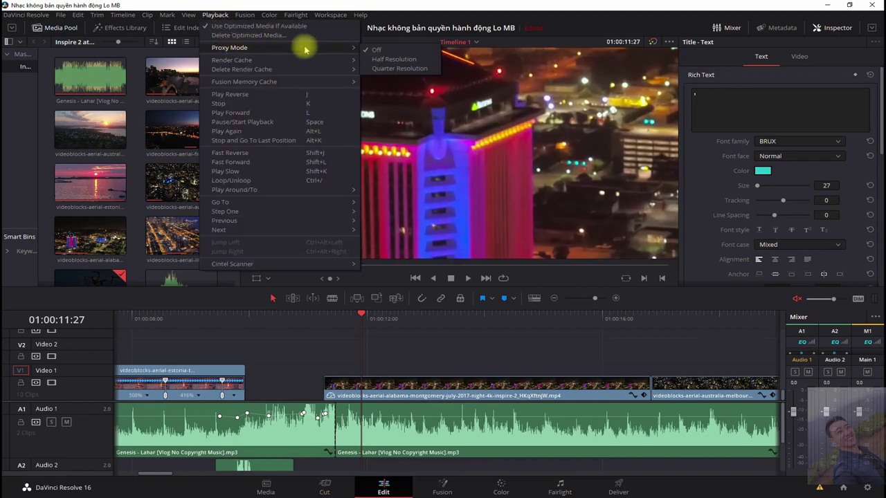
{"action": "left_click", "coordinate": [389, 69]}
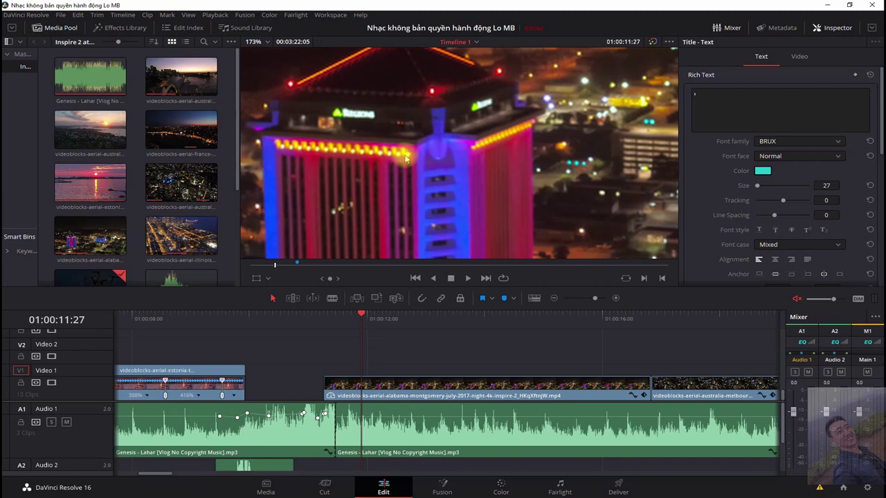
Pick a proxy mode, undo back to the 1054% Alabama clip, and replay it.
{"action": "left_click", "coordinate": [218, 14]}
{"action": "mouse_move", "coordinate": [241, 48]}
{"action": "left_click", "coordinate": [385, 68]}
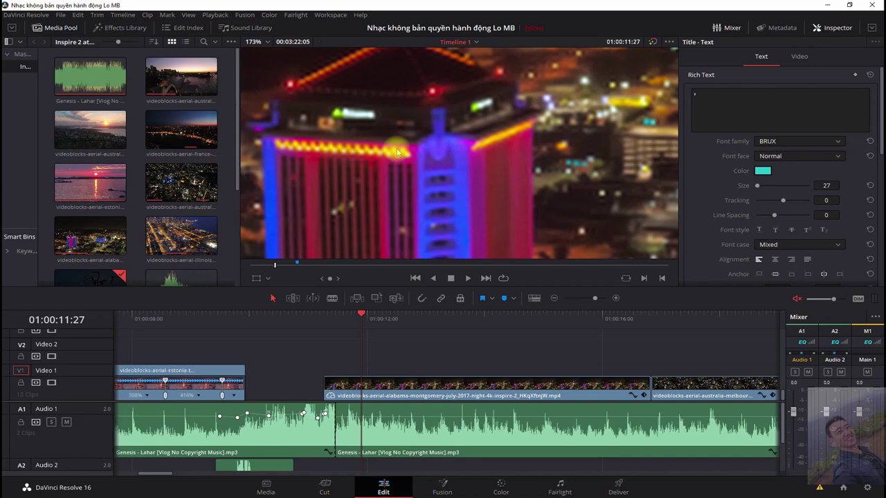
{"action": "key", "text": "ctrl+z"}
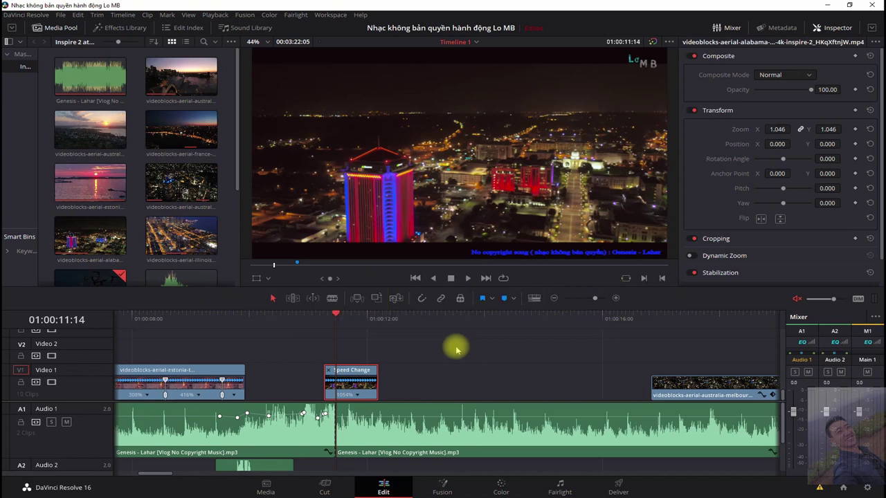
{"action": "key", "text": "space"}
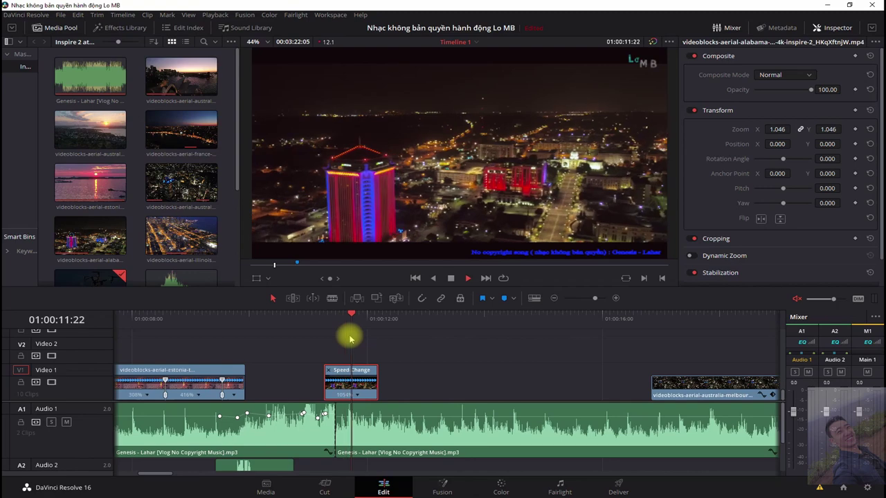
{"action": "left_click", "coordinate": [329, 321]}
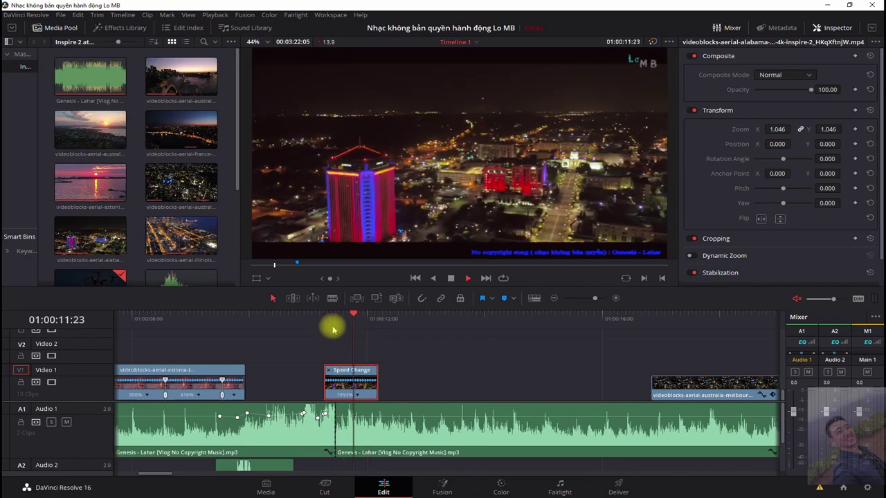
{"action": "left_click", "coordinate": [332, 330]}
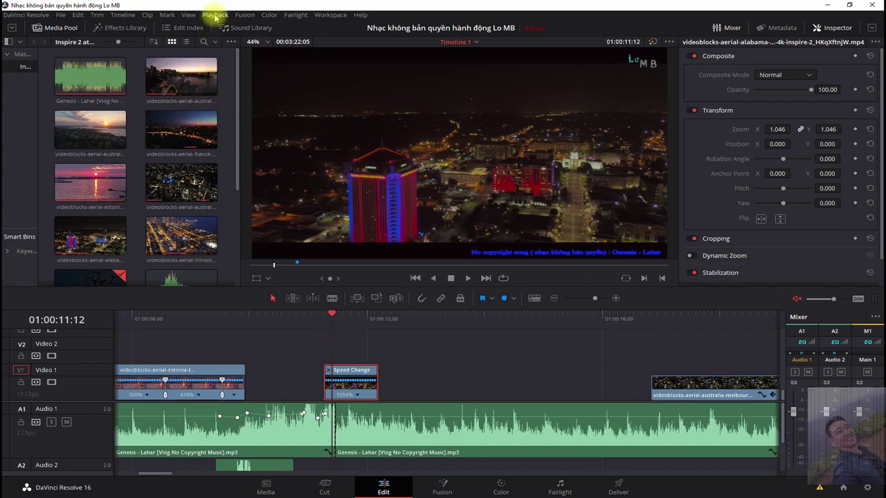
Switch Playback > Render Cache from its current mode to User.
{"action": "left_click", "coordinate": [215, 16]}
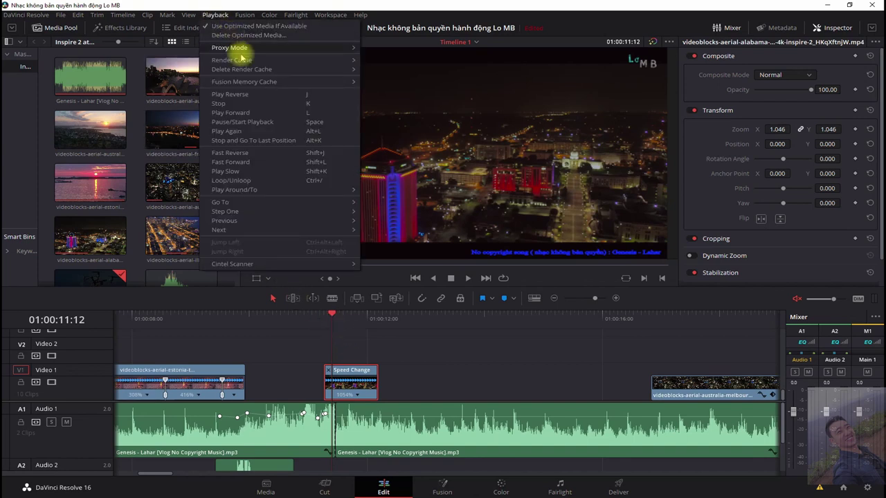
{"action": "mouse_move", "coordinate": [246, 61]}
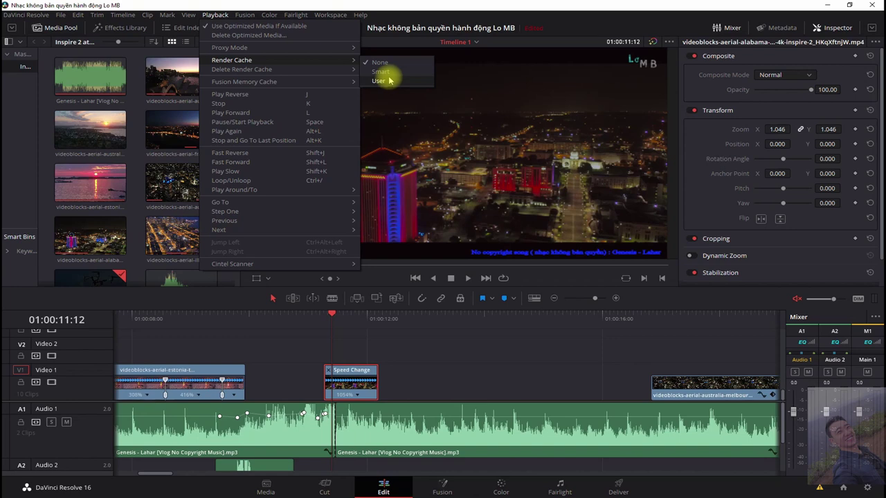
{"action": "left_click", "coordinate": [387, 80]}
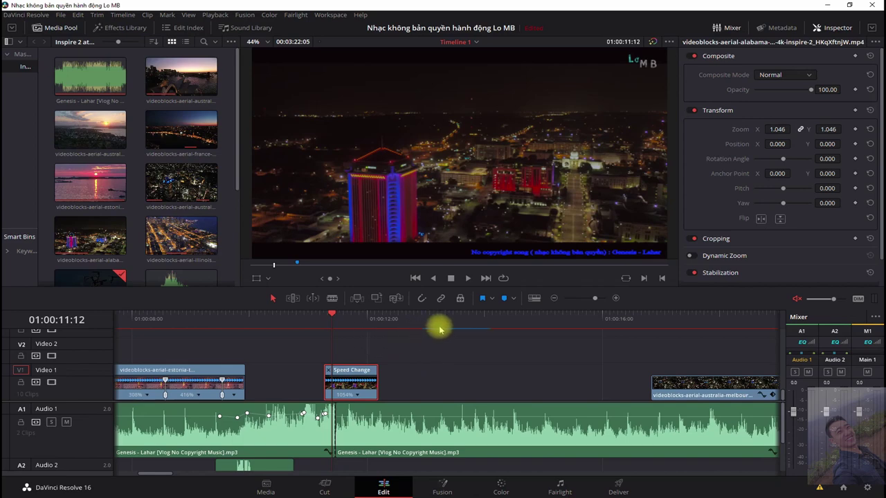
{"action": "left_click", "coordinate": [555, 297]}
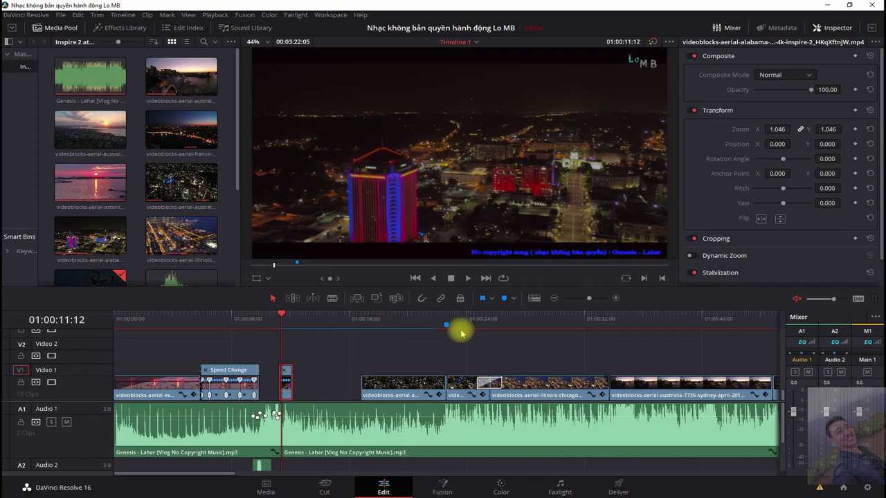
{"action": "left_click", "coordinate": [616, 298]}
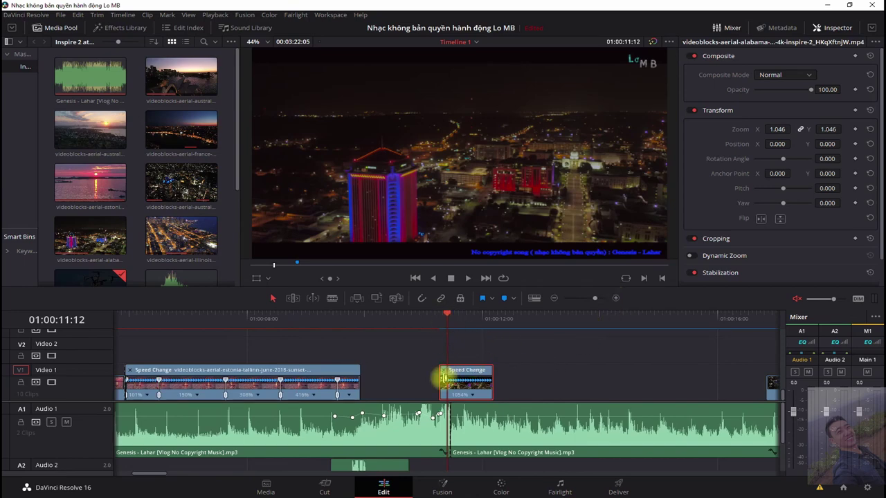
{"action": "left_click", "coordinate": [439, 317]}
{"action": "key", "text": "space"}
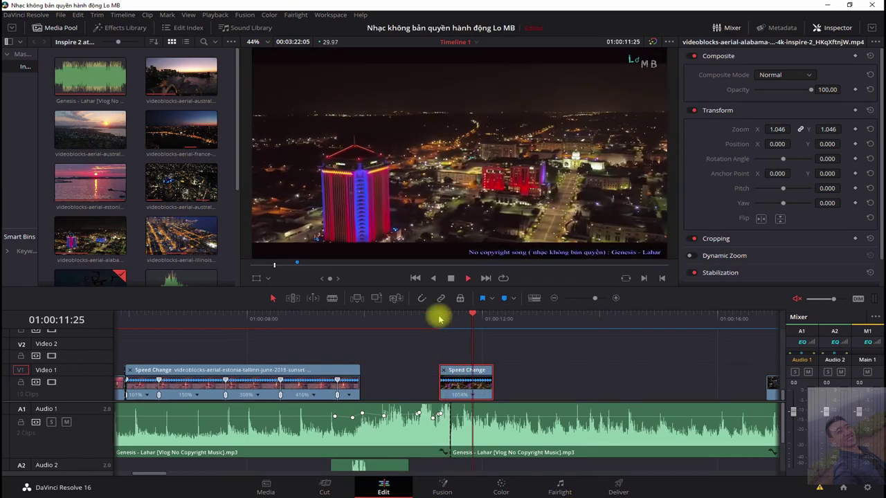
{"action": "left_click", "coordinate": [439, 317]}
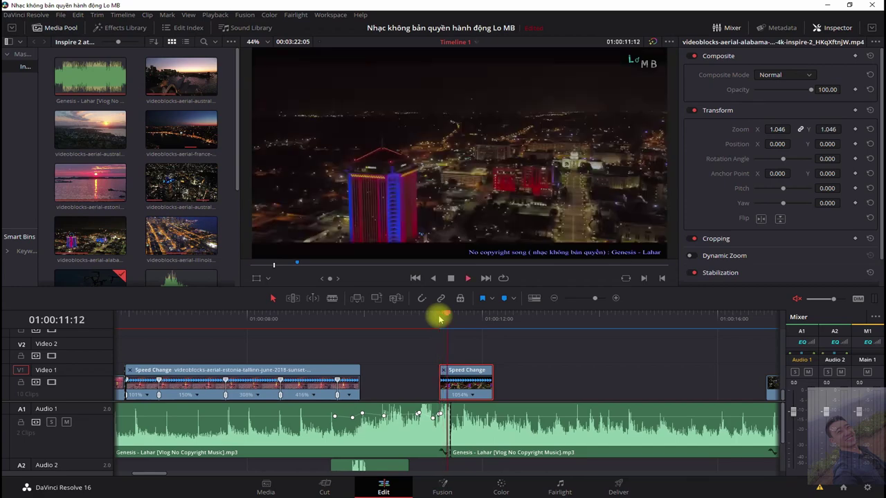
{"action": "left_click", "coordinate": [438, 318]}
{"action": "left_click", "coordinate": [438, 318]}
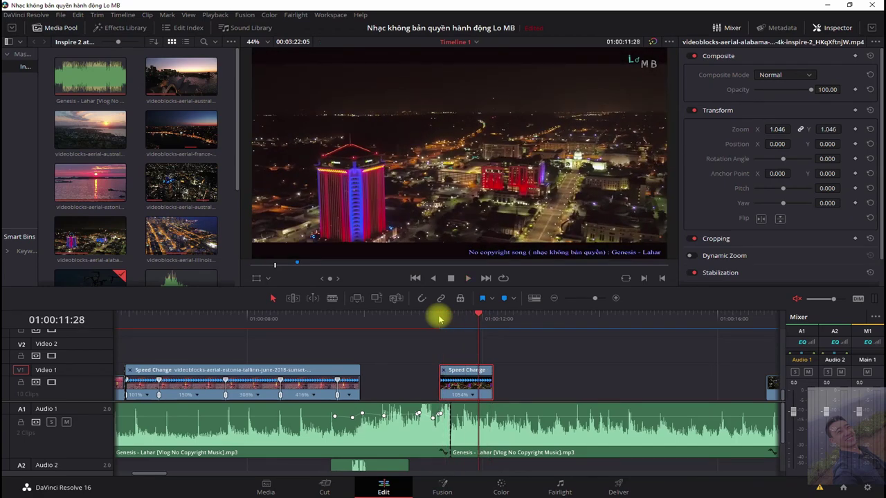
{"action": "left_click", "coordinate": [438, 318]}
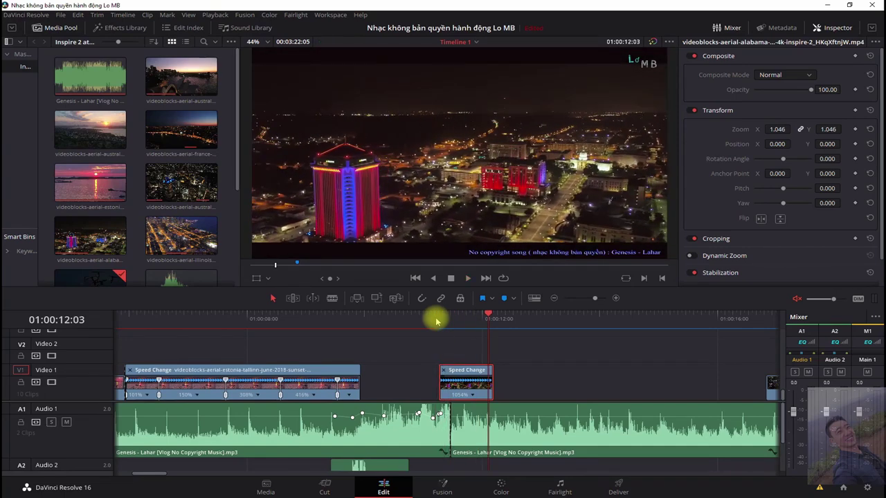
{"action": "left_click", "coordinate": [437, 317]}
{"action": "scroll", "coordinate": [493, 335], "scroll_direction": "down", "scroll_amount": 3}
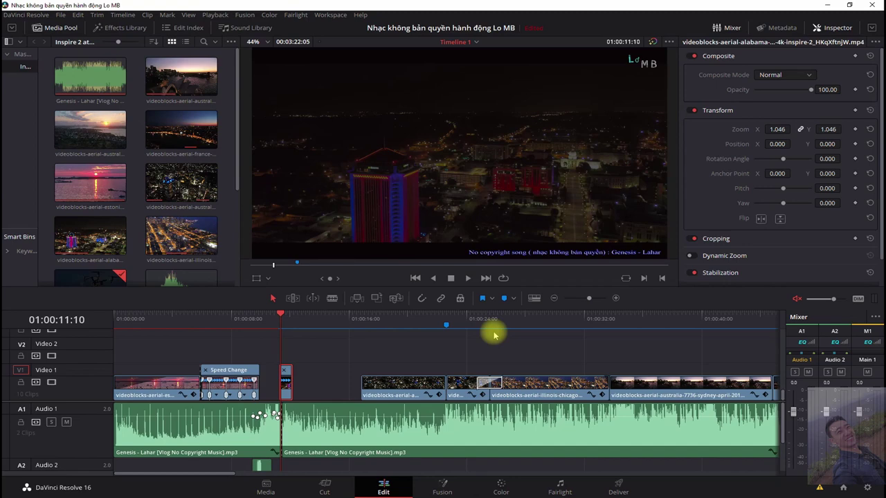
{"action": "scroll", "coordinate": [494, 334], "scroll_direction": "down", "scroll_amount": 2}
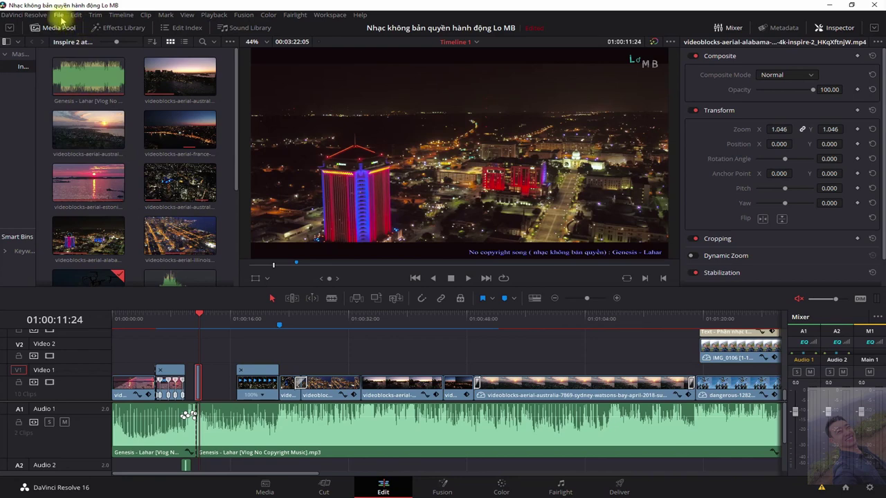
In Project Settings' Master Settings, set Optimized Media and Render Cache formats to DNxHR LB, then save.
{"action": "left_click", "coordinate": [61, 17]}
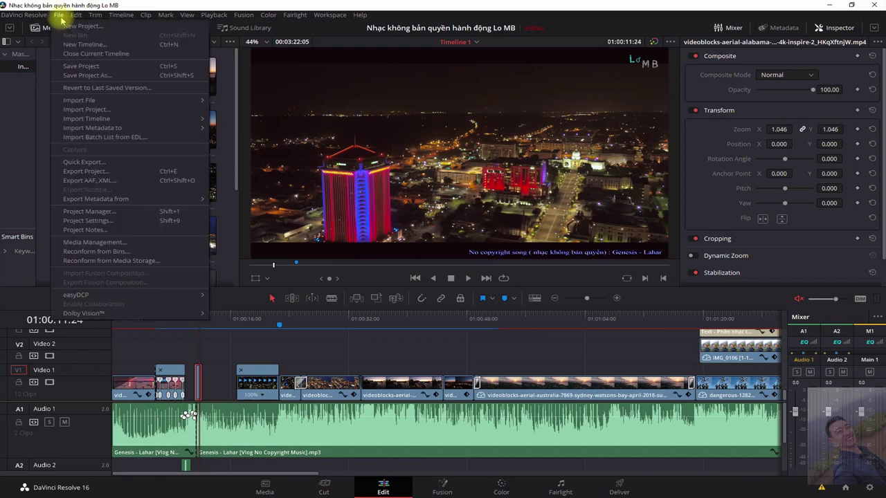
{"action": "left_click", "coordinate": [143, 224]}
{"action": "scroll", "coordinate": [368, 332], "scroll_direction": "up", "scroll_amount": 5}
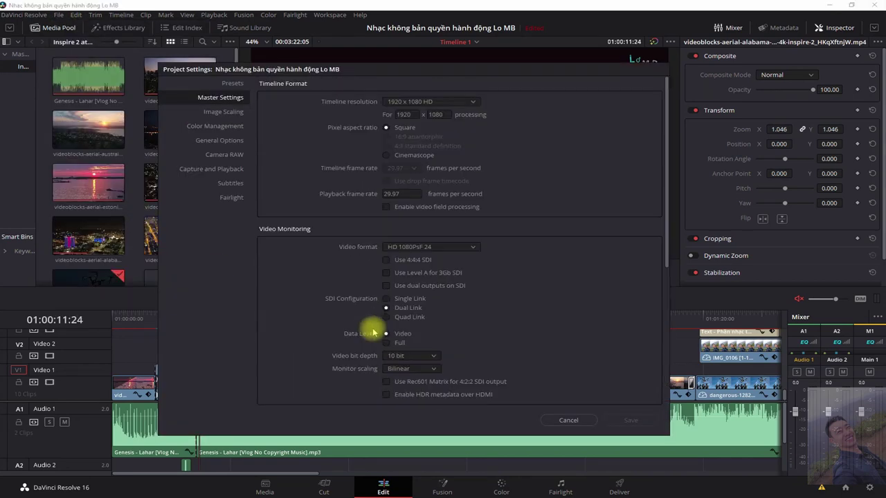
{"action": "scroll", "coordinate": [353, 318], "scroll_direction": "down", "scroll_amount": 2}
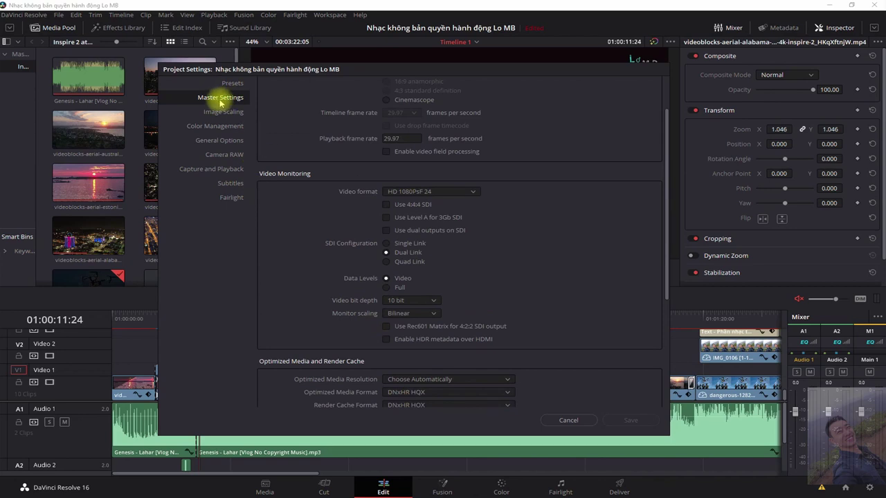
{"action": "scroll", "coordinate": [390, 178], "scroll_direction": "down", "scroll_amount": 3}
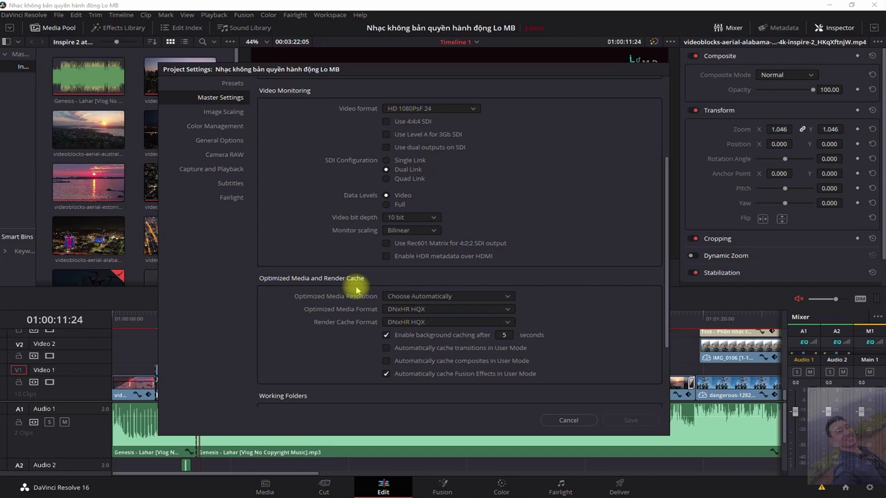
{"action": "scroll", "coordinate": [353, 288], "scroll_direction": "down", "scroll_amount": 1}
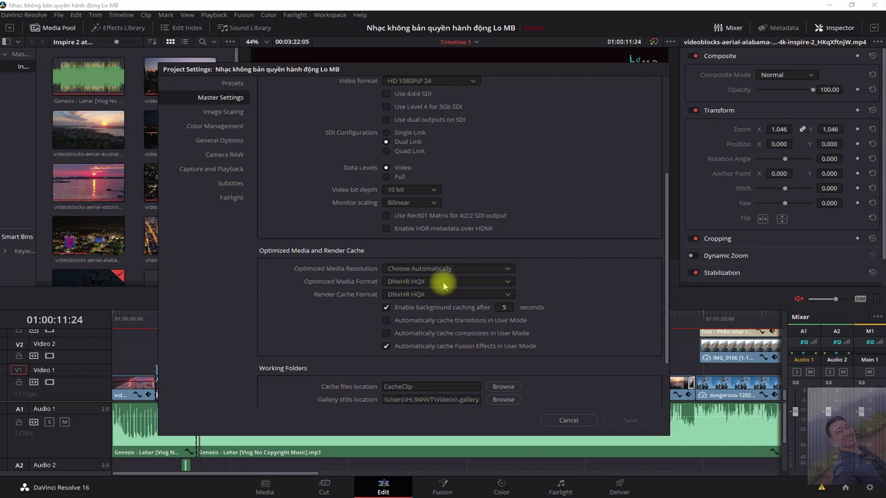
{"action": "left_click", "coordinate": [443, 284]}
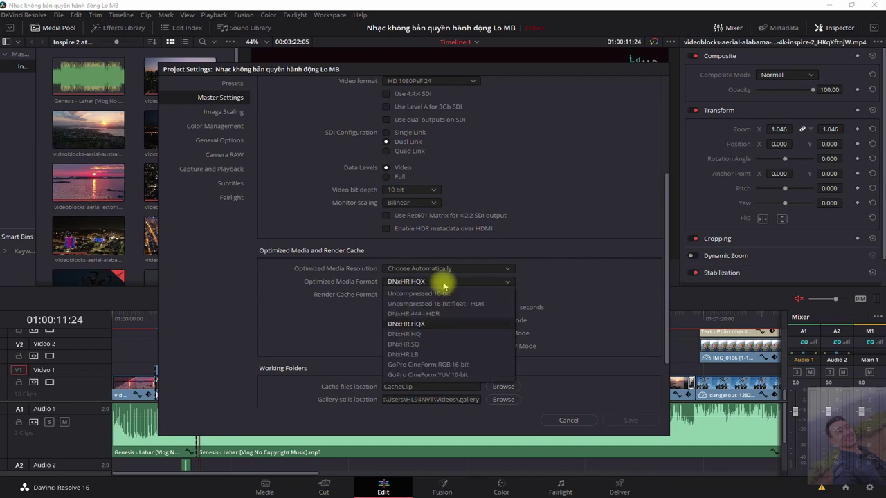
{"action": "left_click", "coordinate": [410, 354]}
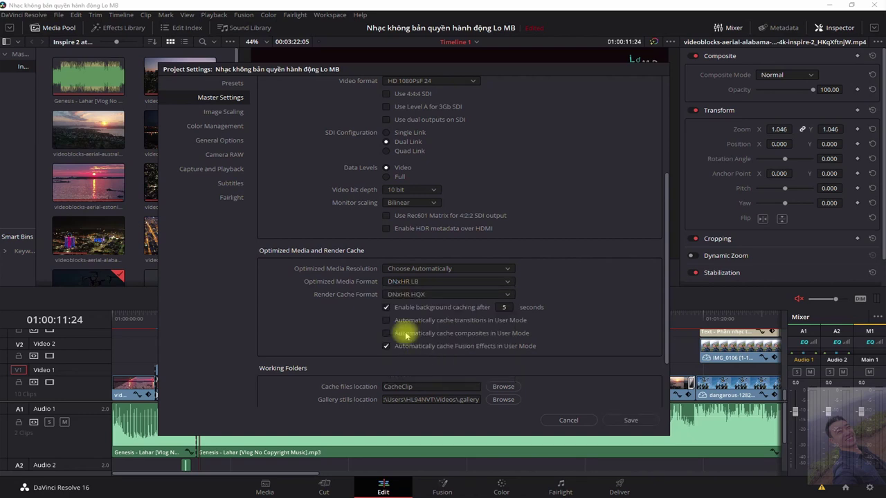
{"action": "left_click", "coordinate": [405, 295]}
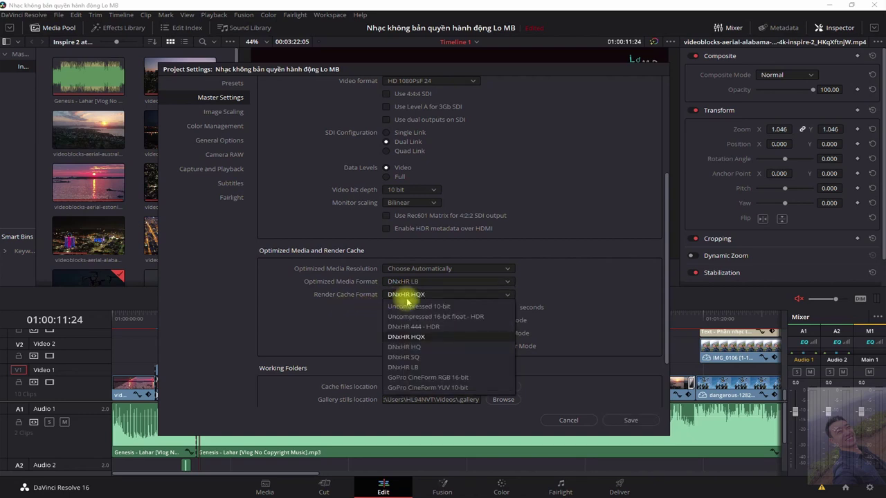
{"action": "left_click", "coordinate": [418, 368]}
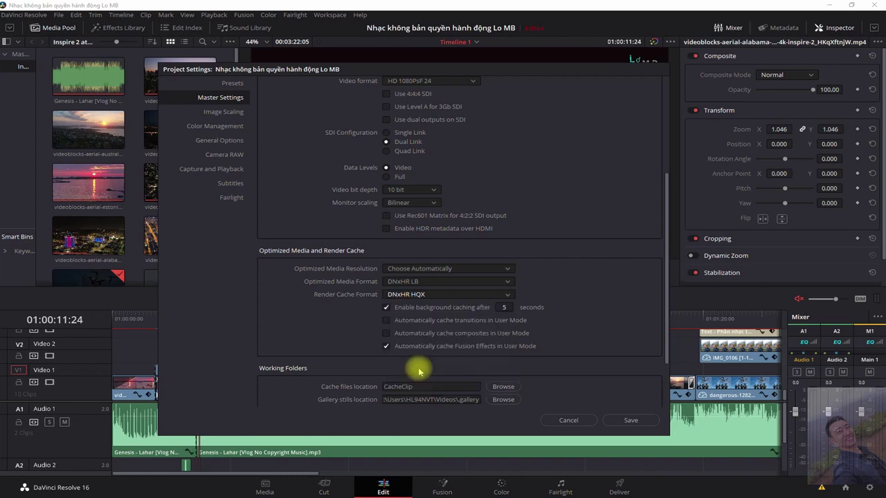
{"action": "left_click", "coordinate": [632, 420]}
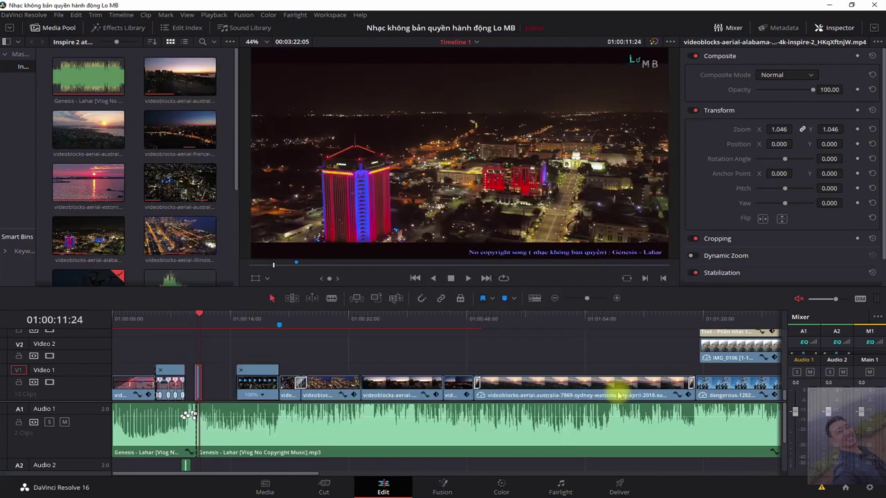
{"action": "left_click", "coordinate": [286, 317]}
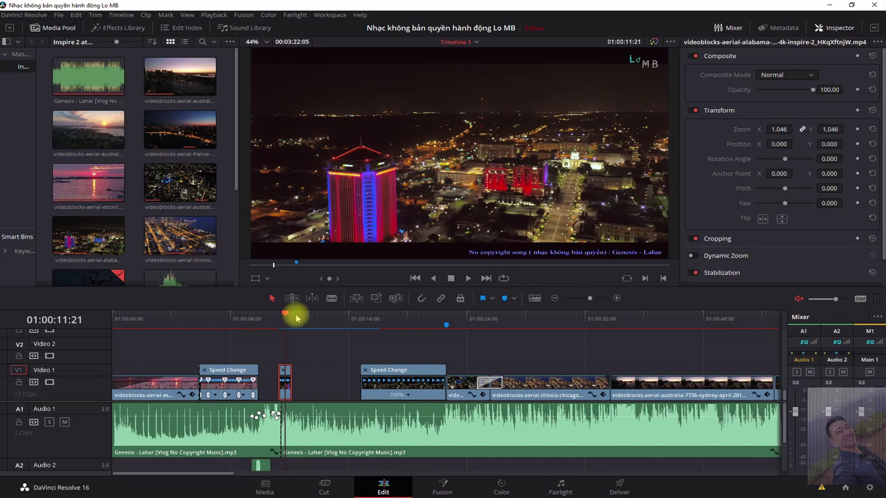
{"action": "key", "text": "ctrl+minus"}
{"action": "left_click", "coordinate": [201, 321]}
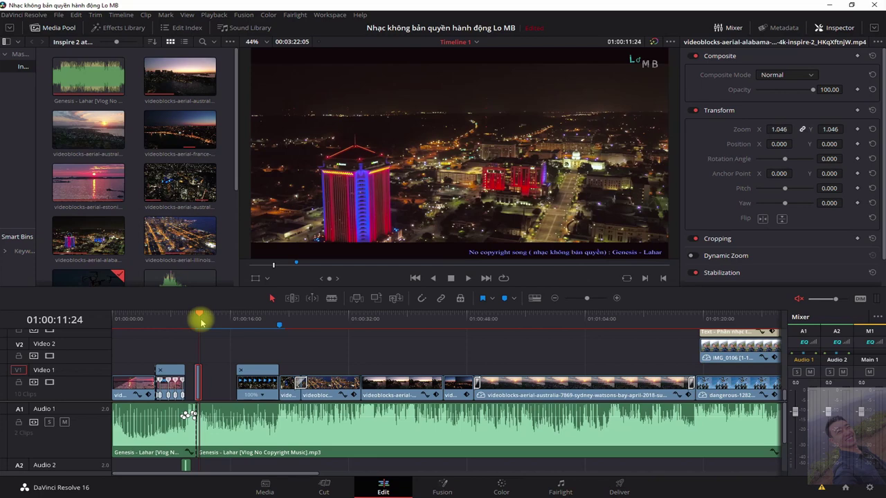
{"action": "left_click_drag", "start_coordinate": [201, 320], "coordinate": [237, 321]}
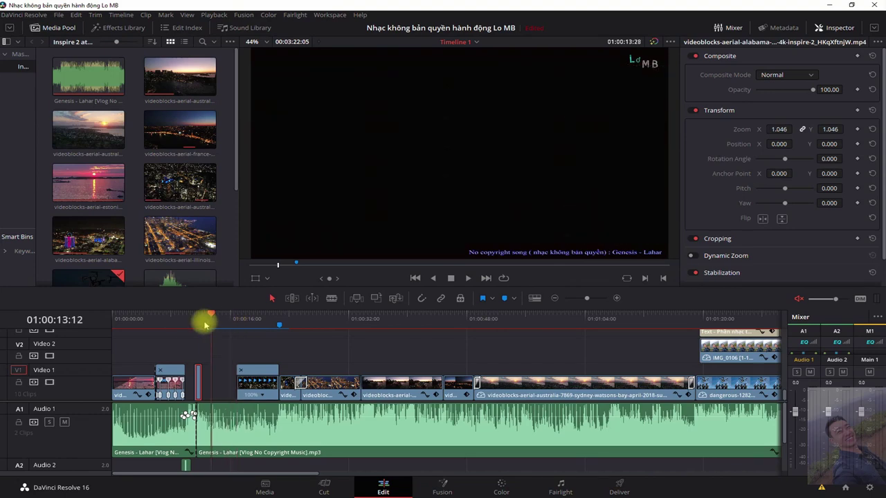
{"action": "left_click_drag", "start_coordinate": [237, 320], "coordinate": [113, 320]}
{"action": "left_click", "coordinate": [616, 298]}
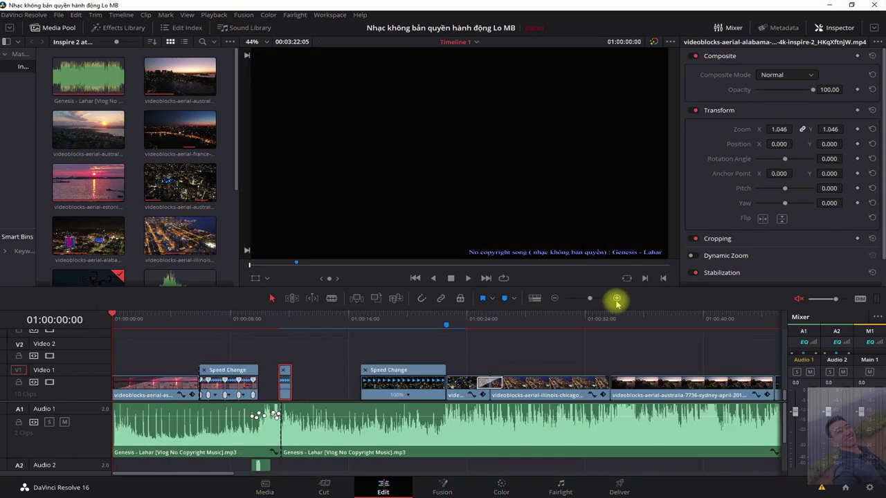
{"action": "left_click", "coordinate": [617, 298]}
{"action": "left_click", "coordinate": [616, 299]}
{"action": "left_click", "coordinate": [467, 278]}
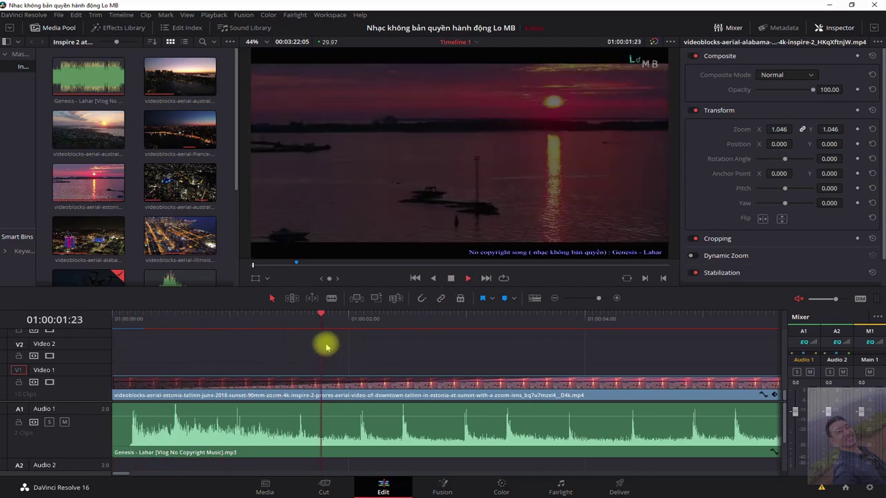
{"action": "left_click", "coordinate": [554, 298]}
{"action": "left_click", "coordinate": [554, 298]}
{"action": "left_click", "coordinate": [554, 298]}
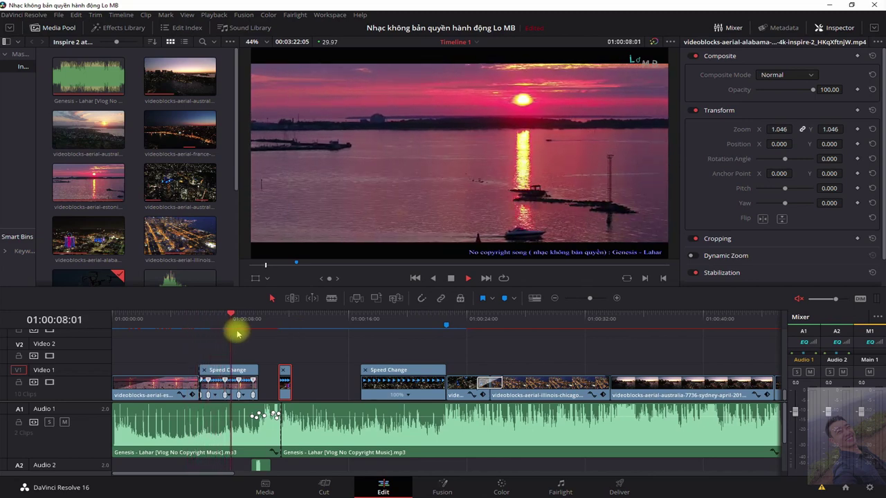
{"action": "left_click", "coordinate": [505, 320]}
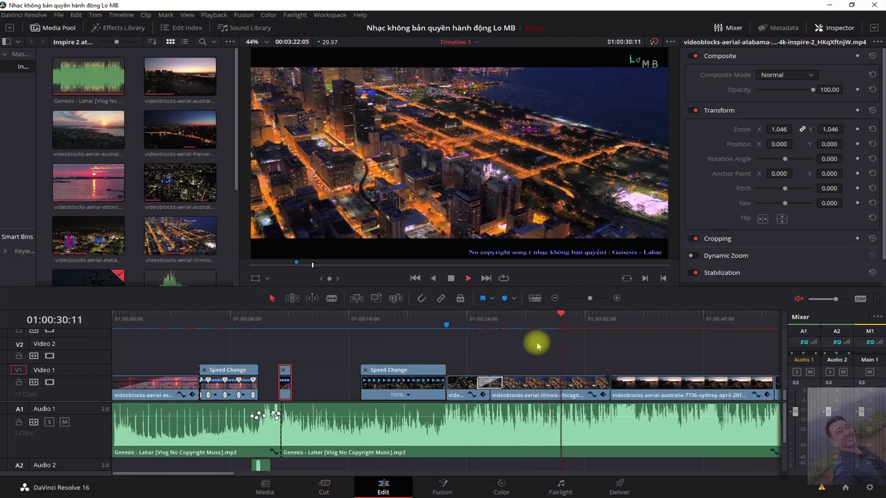
{"action": "left_click", "coordinate": [282, 320]}
{"action": "key", "text": "space"}
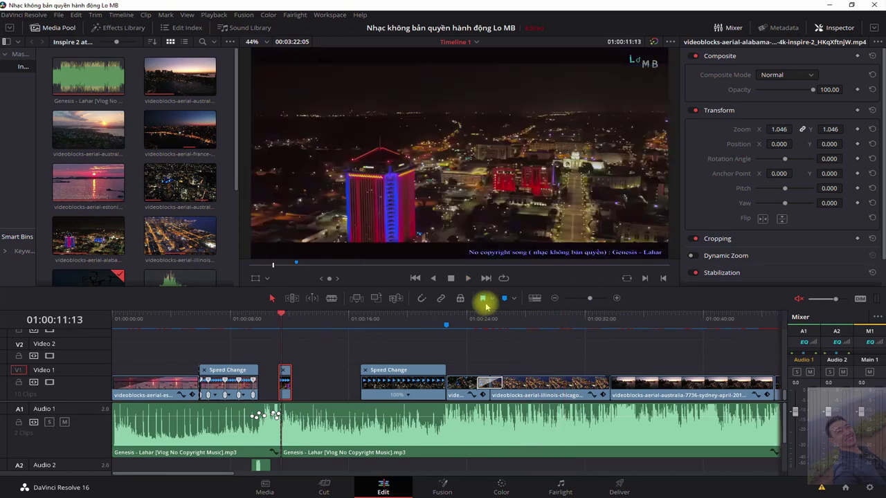
{"action": "key", "text": "ctrl+equal"}
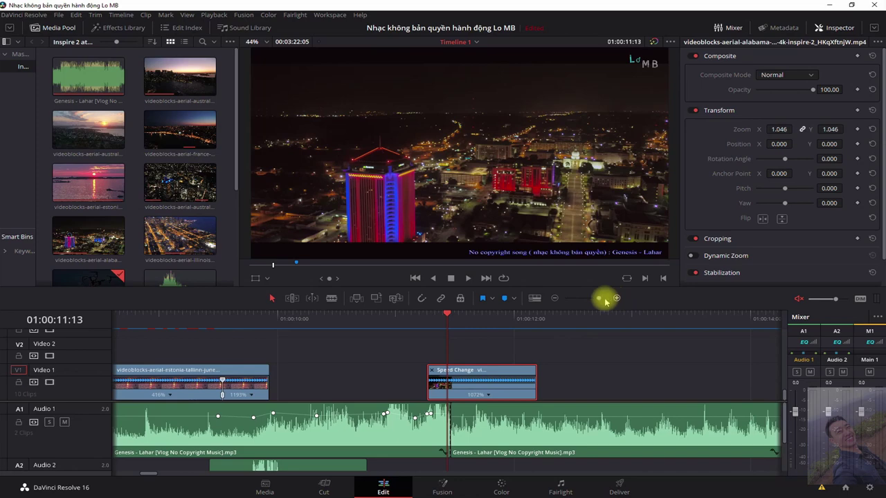
{"action": "left_click", "coordinate": [595, 298]}
{"action": "left_click", "coordinate": [614, 299]}
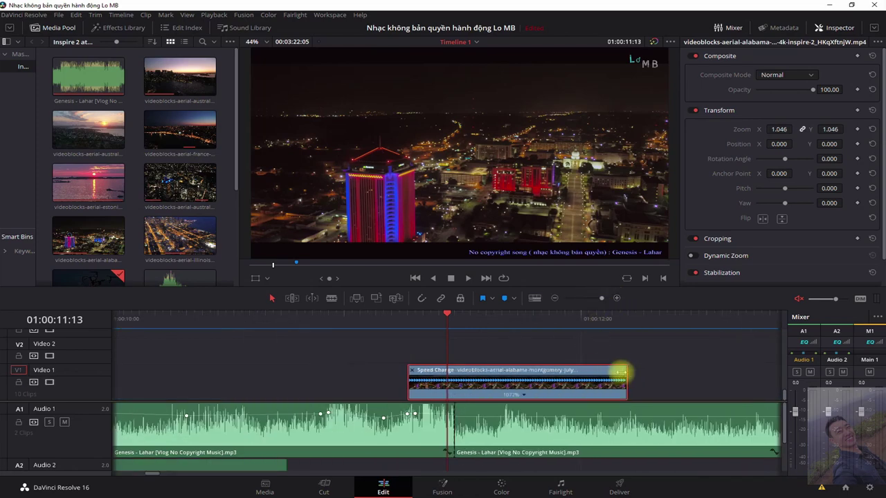
{"action": "left_click_drag", "start_coordinate": [620, 369], "coordinate": [758, 372]}
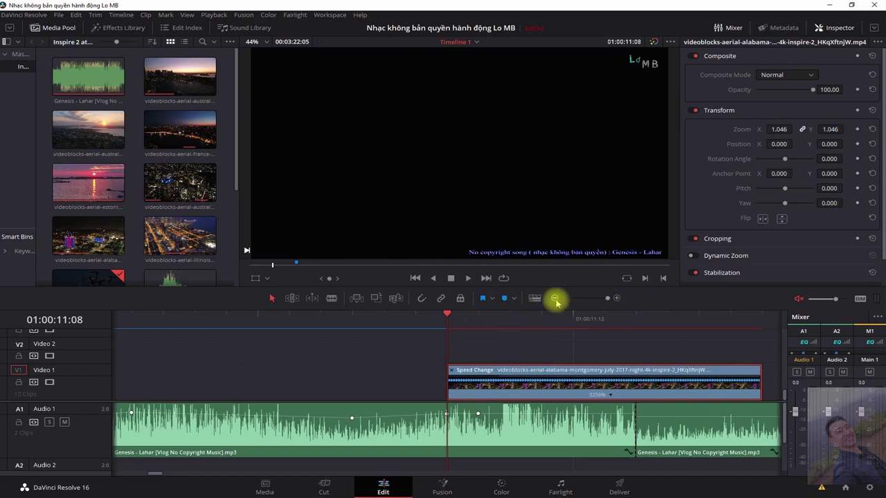
{"action": "left_click", "coordinate": [554, 298]}
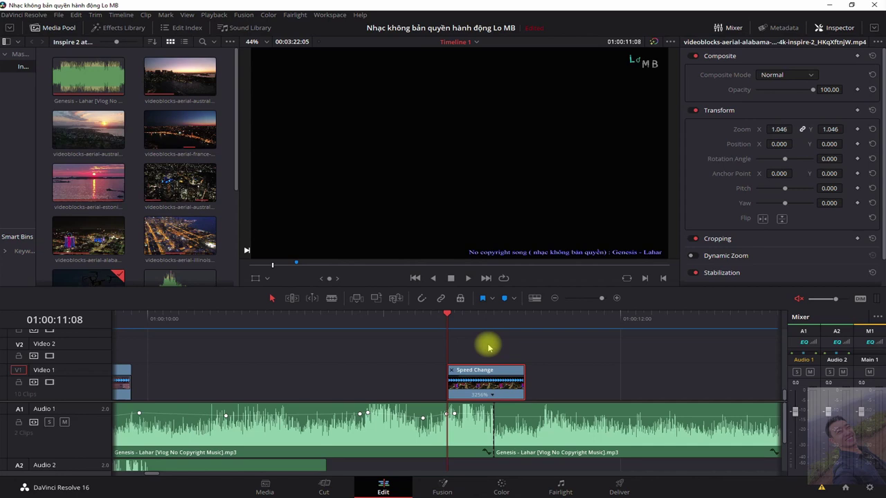
{"action": "left_click", "coordinate": [360, 328]}
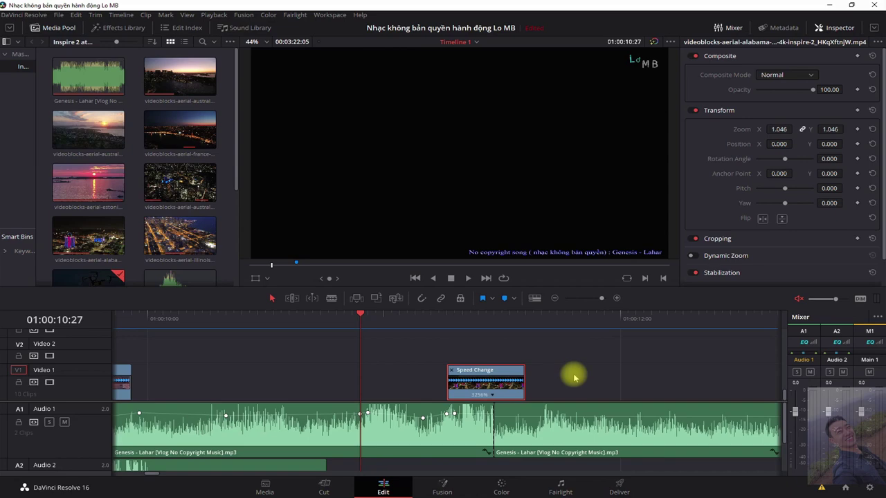
{"action": "left_click", "coordinate": [480, 354]}
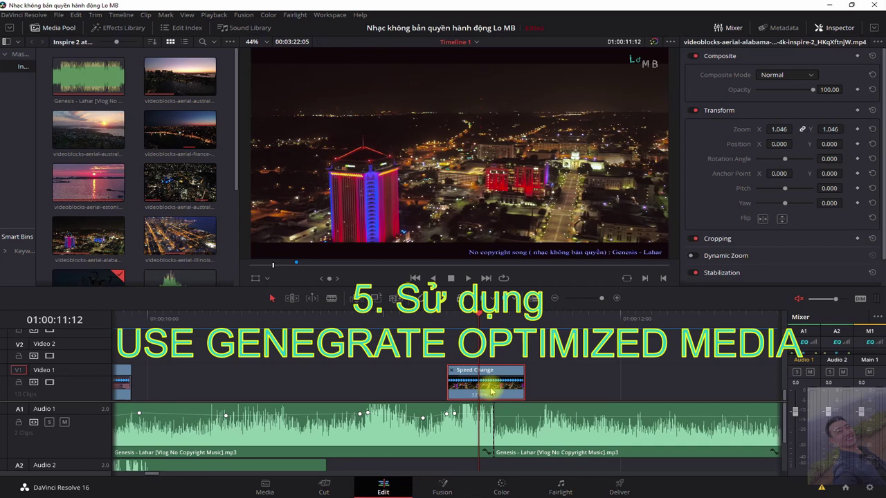
Choose Generate Optimized Media from the Alabama night aerial clip's Media Pool context menu.
{"action": "scroll", "coordinate": [217, 242], "scroll_direction": "down", "scroll_amount": 2}
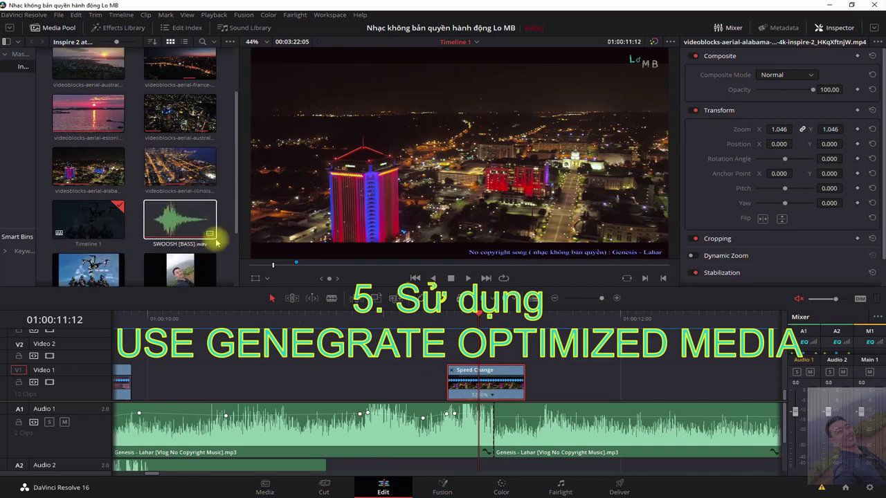
{"action": "left_click", "coordinate": [103, 165]}
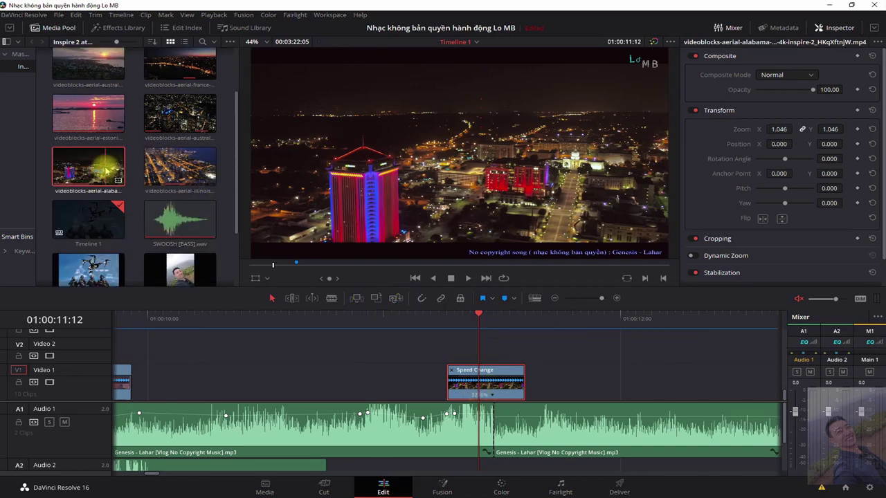
{"action": "right_click", "coordinate": [87, 167]}
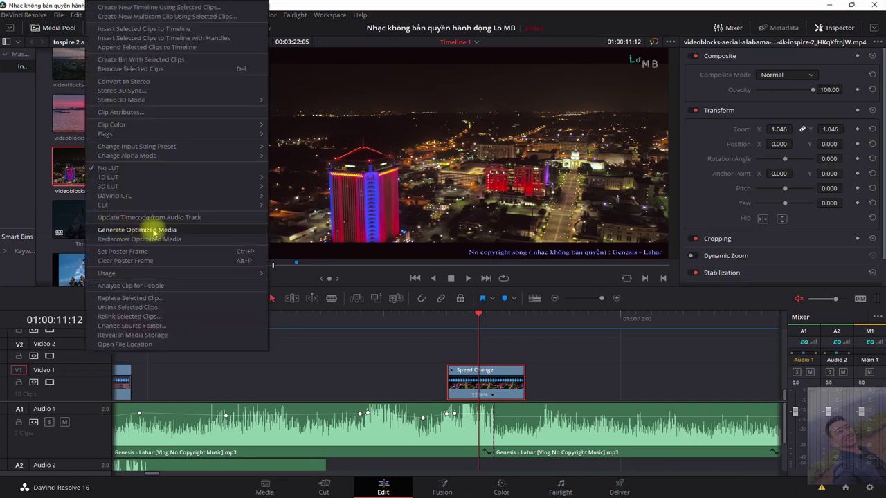
{"action": "left_click", "coordinate": [153, 231]}
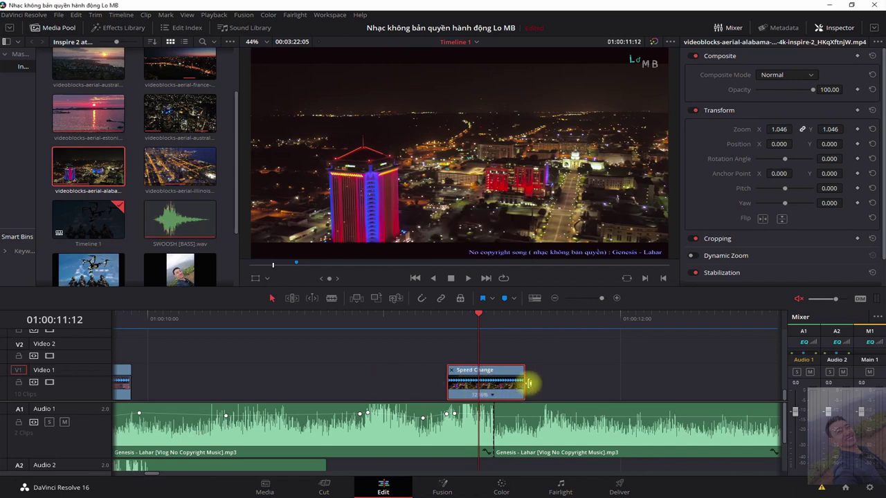
Zoom the timeline out, lengthen the sped-up Alabama clip on Video 1, and play it back.
{"action": "key", "text": "ctrl+minus"}
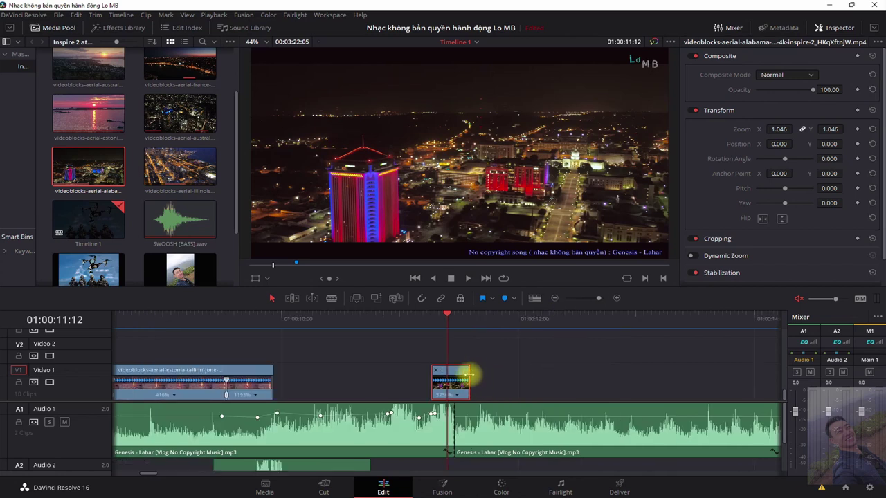
{"action": "left_click_drag", "start_coordinate": [469, 375], "coordinate": [588, 376]}
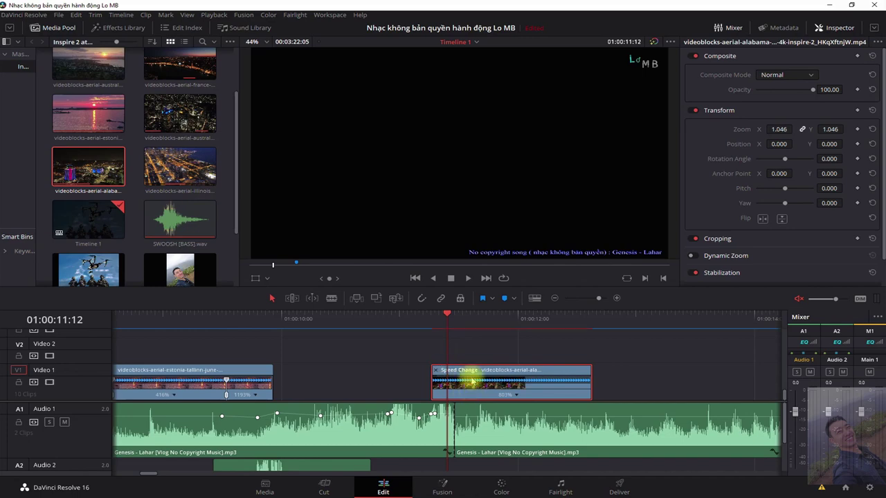
{"action": "key", "text": "space"}
{"action": "left_click", "coordinate": [467, 319]}
{"action": "left_click_drag", "start_coordinate": [468, 322], "coordinate": [462, 320]}
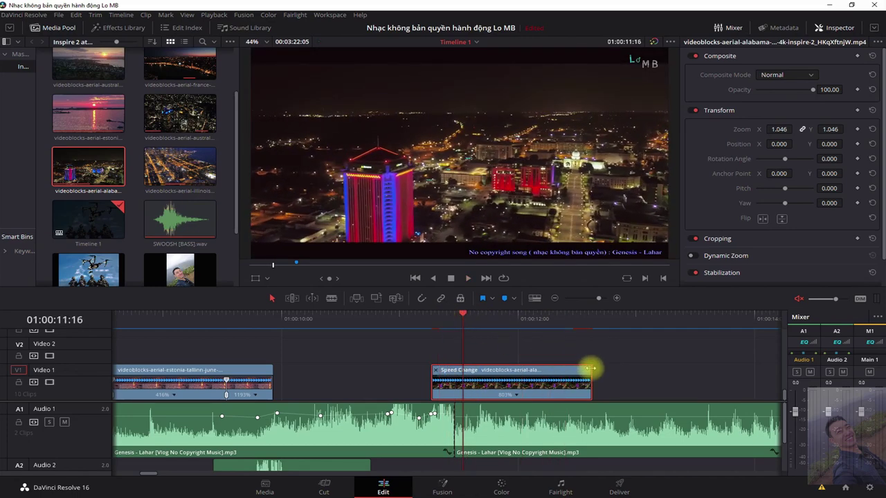
Stretch the Alabama clip further so it runs at 542% speed, then replay it to check.
{"action": "left_click_drag", "start_coordinate": [591, 368], "coordinate": [670, 368]}
{"action": "key", "text": "space"}
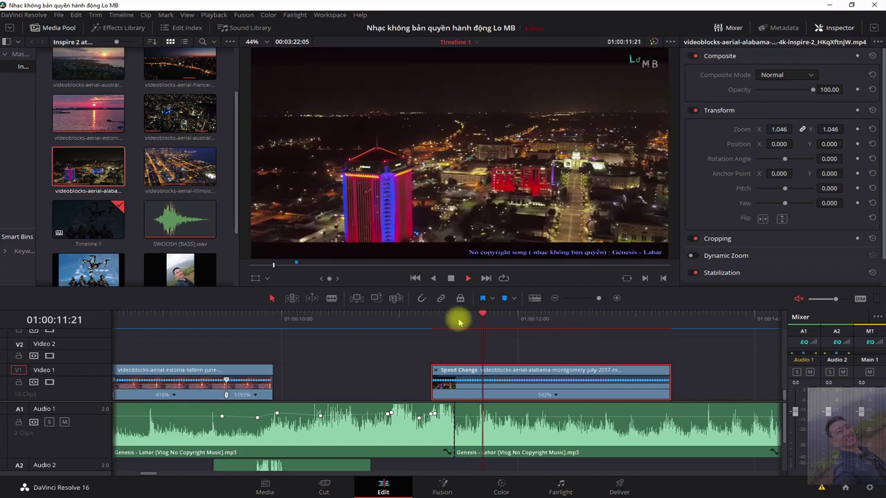
{"action": "left_click", "coordinate": [458, 320]}
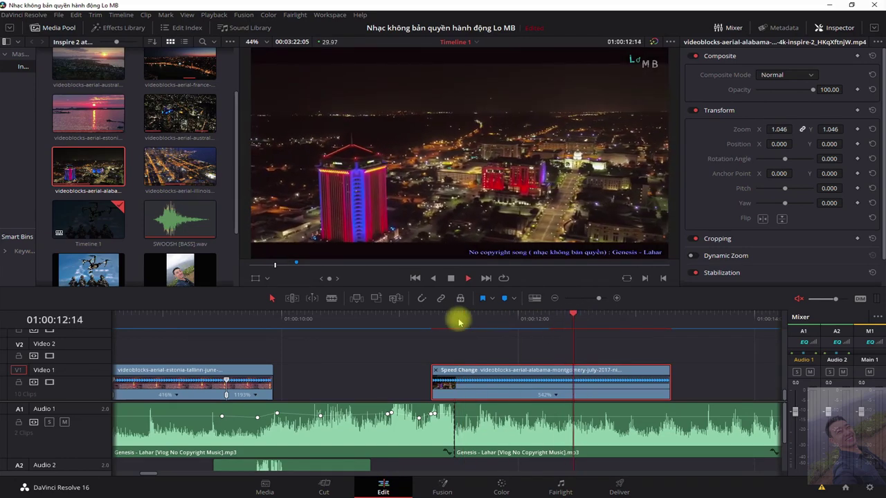
{"action": "left_click", "coordinate": [453, 318]}
{"action": "key", "text": "space"}
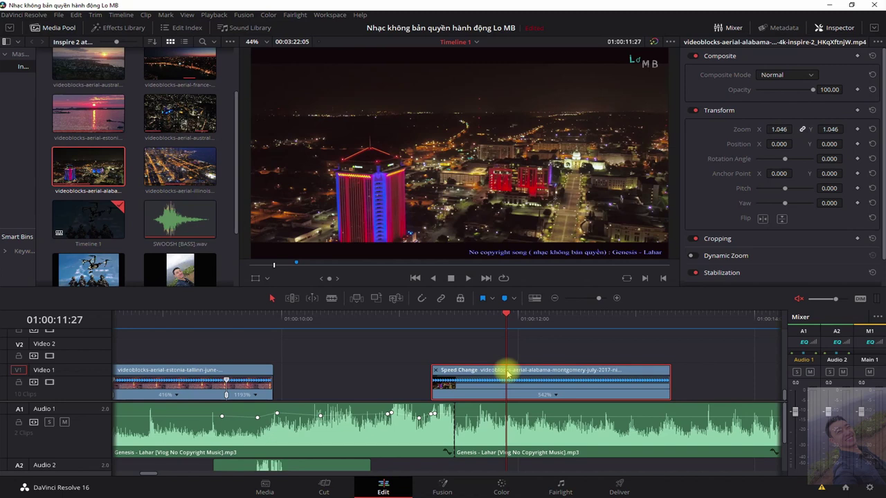
Regenerate optimized media for the Alabama clip, then move the playhead back to the clip's start.
{"action": "right_click", "coordinate": [122, 169]}
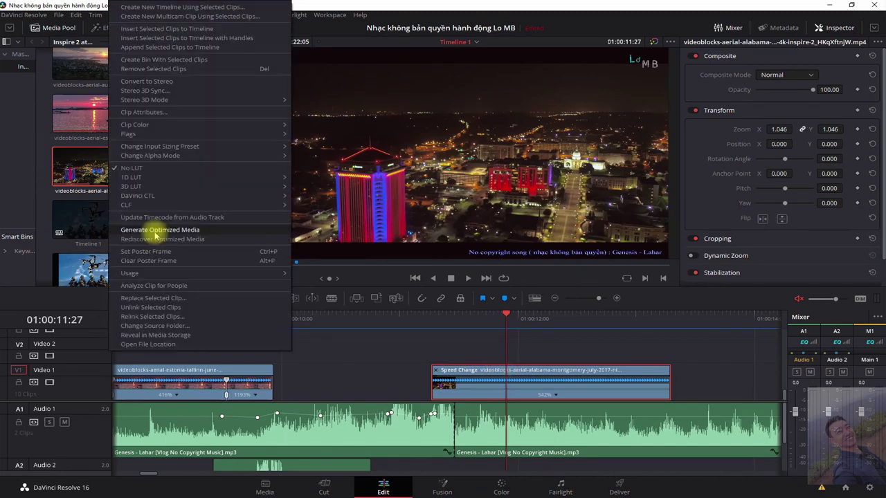
{"action": "left_click", "coordinate": [155, 230]}
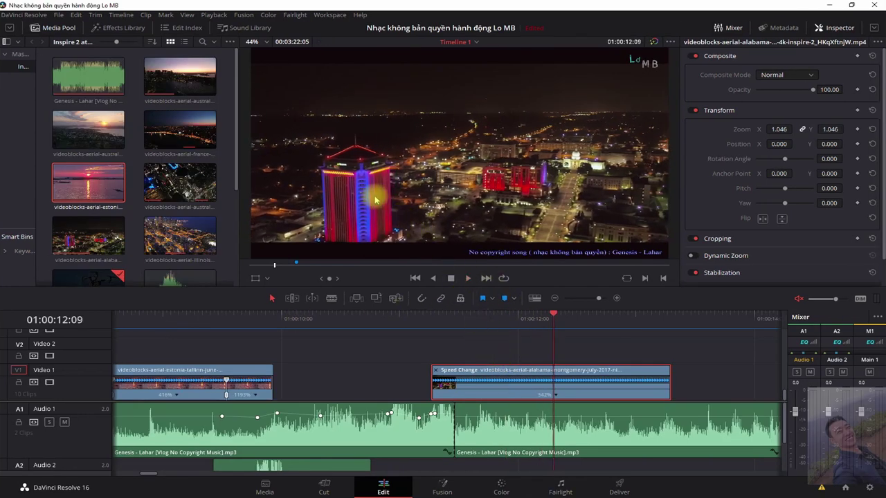
{"action": "scroll", "coordinate": [366, 202], "scroll_direction": "up", "scroll_amount": 1}
{"action": "scroll", "coordinate": [373, 201], "scroll_direction": "up", "scroll_amount": 2}
{"action": "scroll", "coordinate": [394, 198], "scroll_direction": "up", "scroll_amount": 3}
{"action": "scroll", "coordinate": [416, 196], "scroll_direction": "up", "scroll_amount": 3}
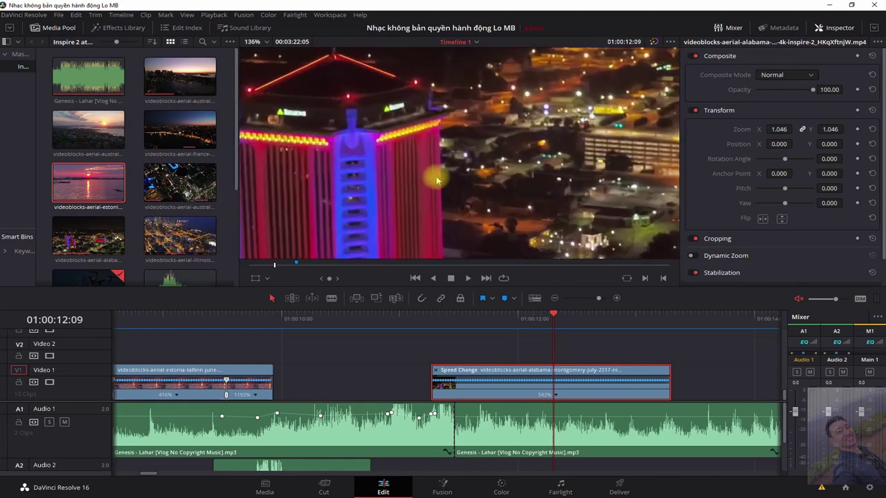
{"action": "scroll", "coordinate": [428, 193], "scroll_direction": "down", "scroll_amount": 2}
{"action": "scroll", "coordinate": [504, 168], "scroll_direction": "down", "scroll_amount": 2}
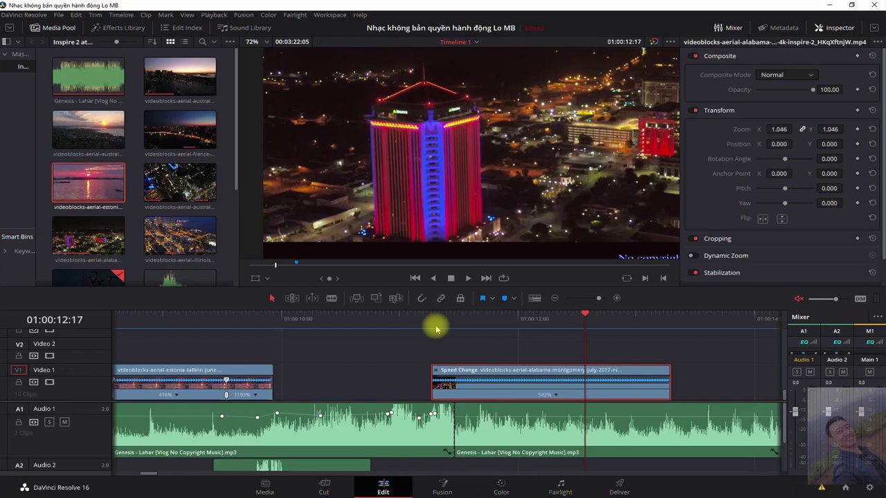
{"action": "left_click", "coordinate": [487, 318]}
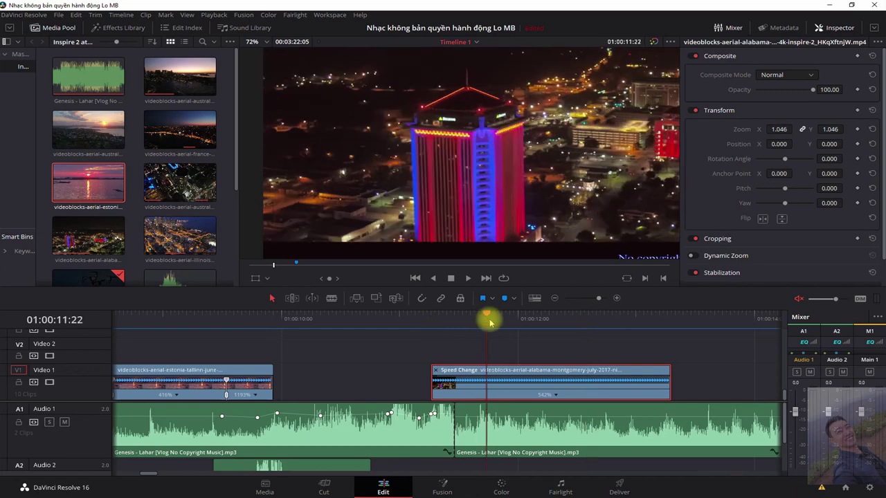
On the Color page, switch off Playback > Use Optimized Media If Available, then return to Edit.
{"action": "left_click", "coordinate": [501, 489]}
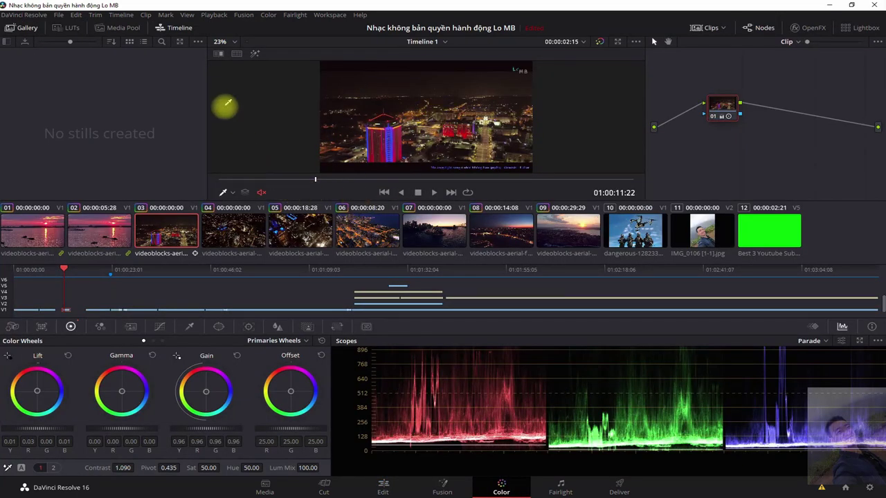
{"action": "left_click", "coordinate": [214, 15]}
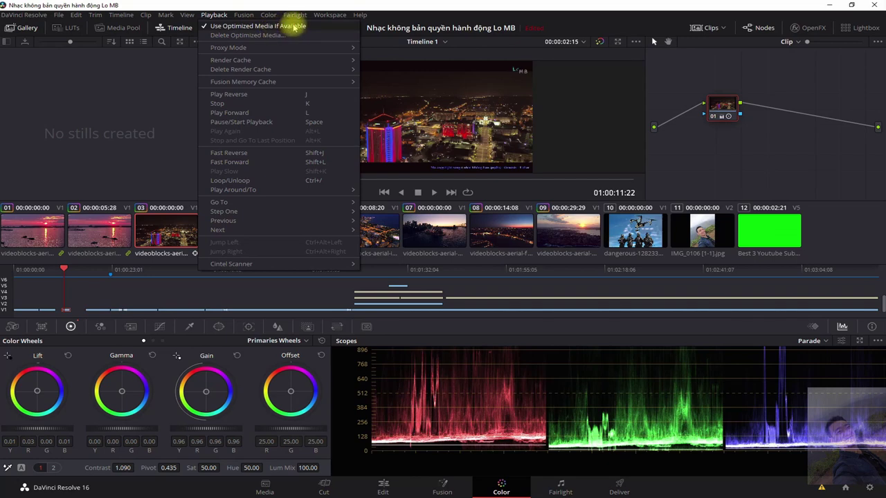
{"action": "left_click", "coordinate": [294, 25]}
{"action": "scroll", "coordinate": [441, 142], "scroll_direction": "up", "scroll_amount": 2}
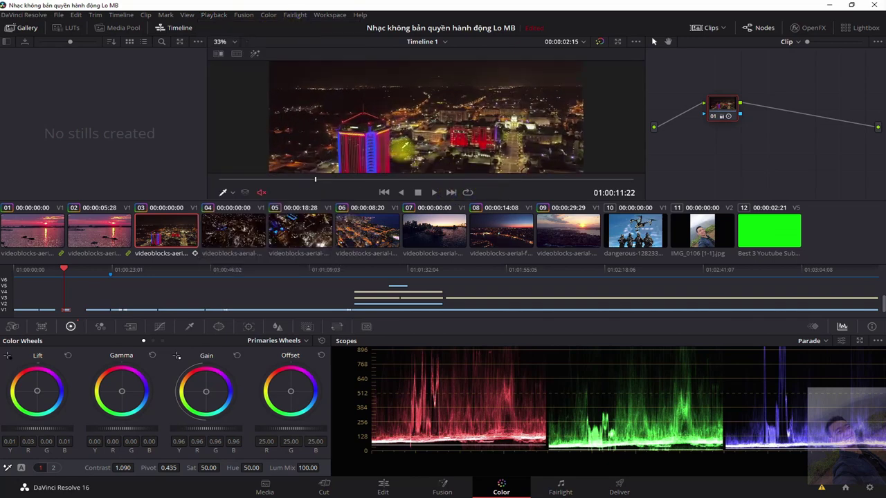
{"action": "scroll", "coordinate": [442, 139], "scroll_direction": "up", "scroll_amount": 2}
{"action": "scroll", "coordinate": [447, 128], "scroll_direction": "up", "scroll_amount": 2}
{"action": "scroll", "coordinate": [446, 130], "scroll_direction": "up", "scroll_amount": 1}
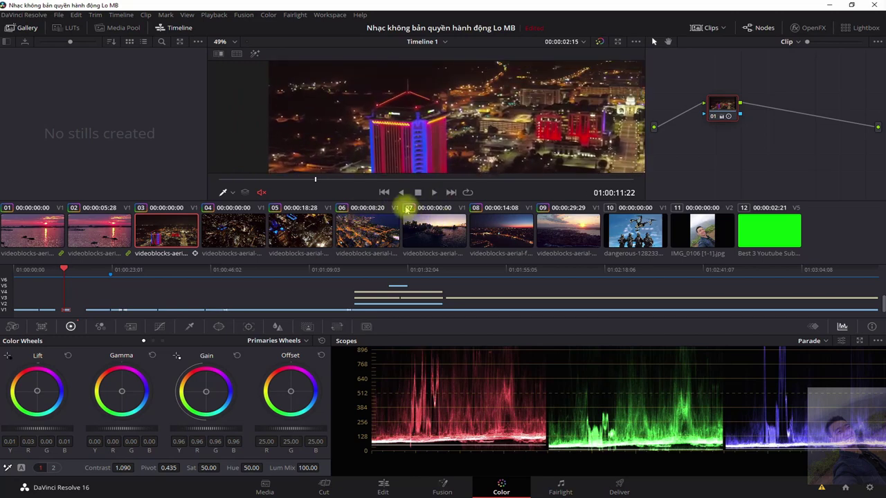
{"action": "left_click", "coordinate": [382, 486]}
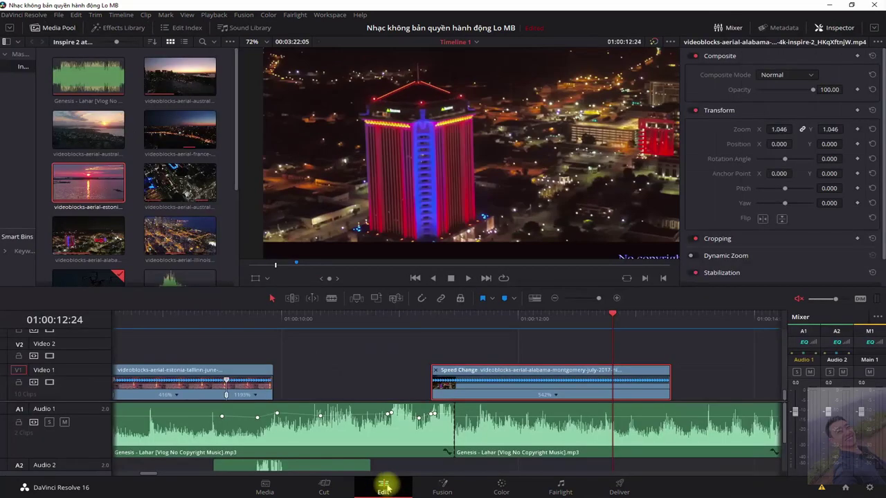
Tick Use Optimized Media If Available in the Edit page's Playback menu.
{"action": "left_click", "coordinate": [214, 16]}
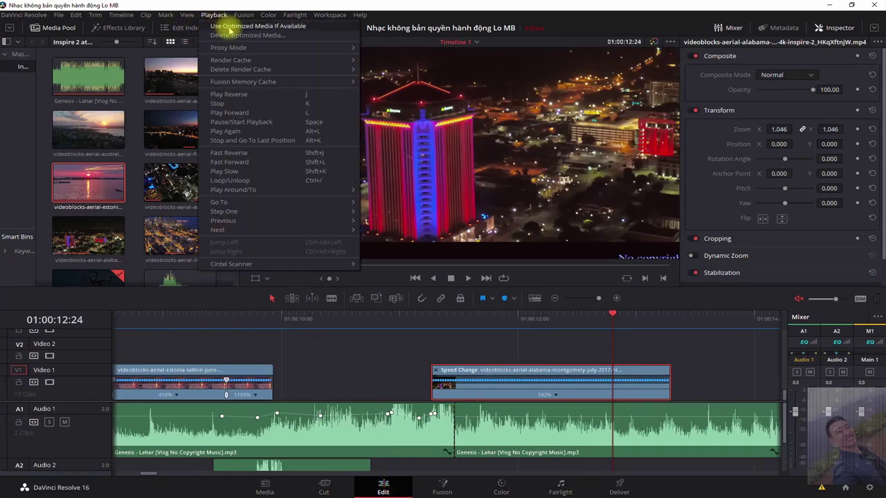
{"action": "left_click", "coordinate": [231, 28]}
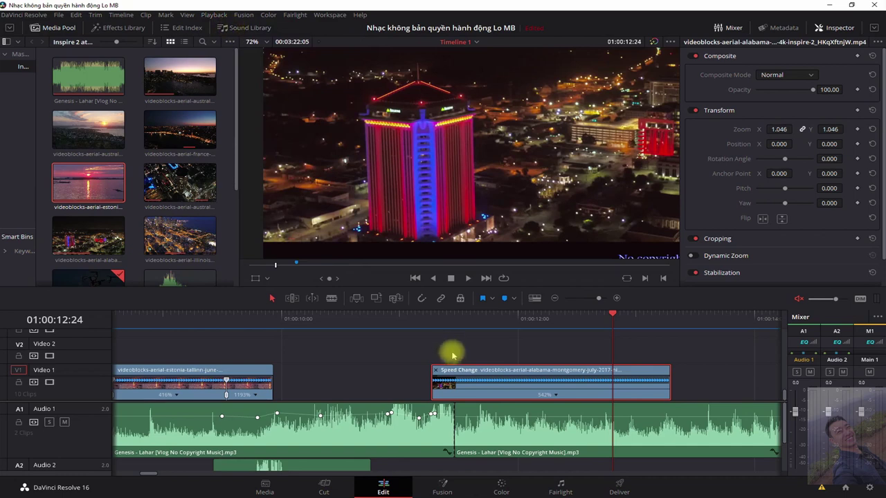